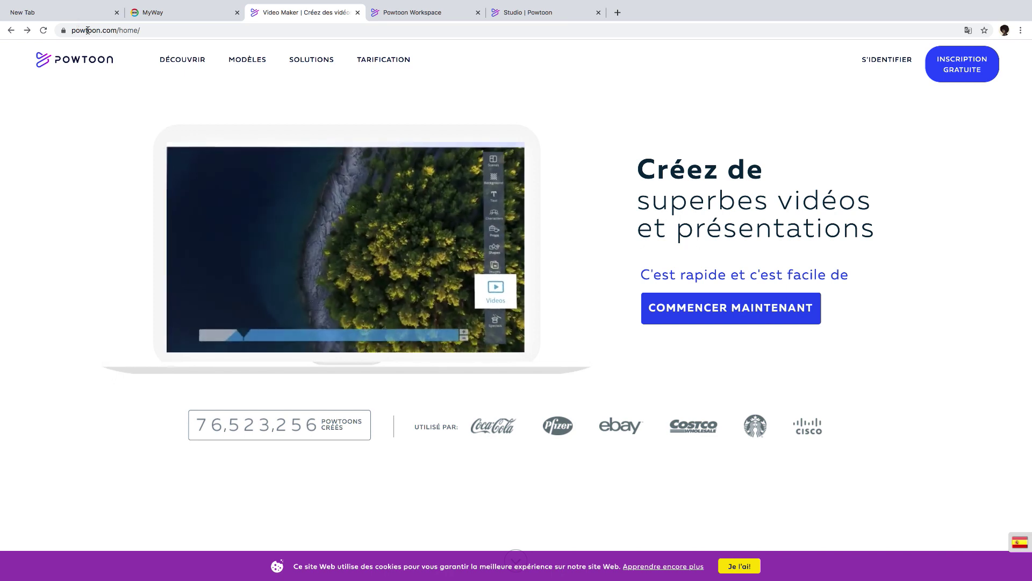
# Search the web for "powtoon" and view the search results.
pyautogui.click(40, 17)
pyautogui.moveTo(357, 289); pyautogui.dragTo(305, 289)
pyautogui.press('BackSpace')
pyautogui.write('powtoon')
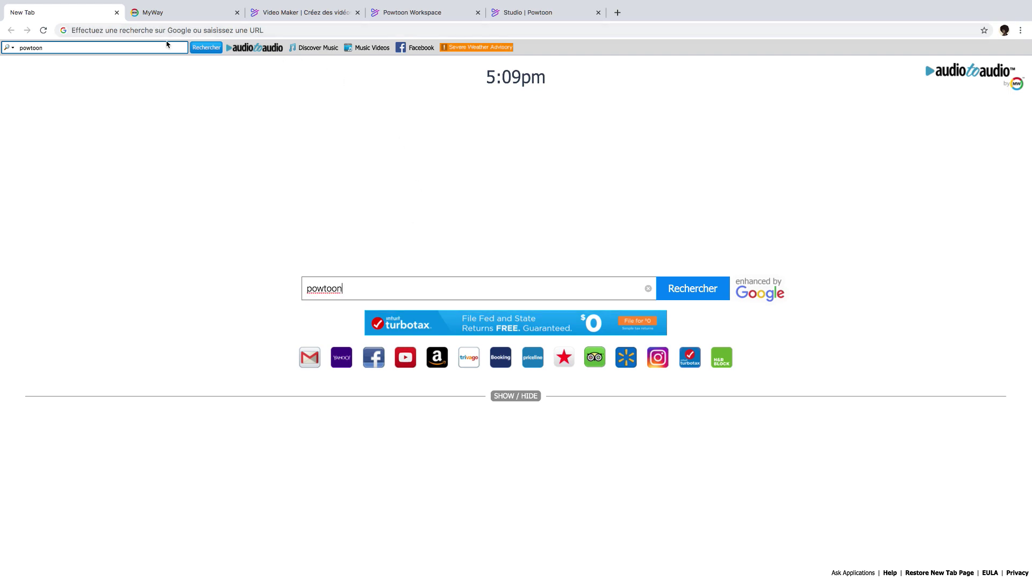
pyautogui.click(167, 14)
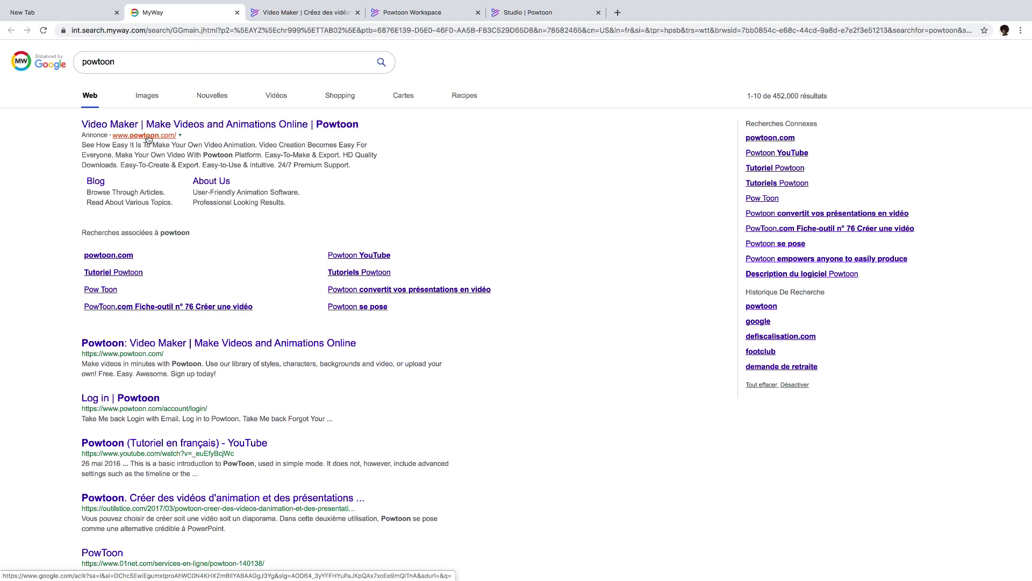
# Go to the Powtoon home page and start creating to reach the account sign-up form.
pyautogui.click(265, 18)
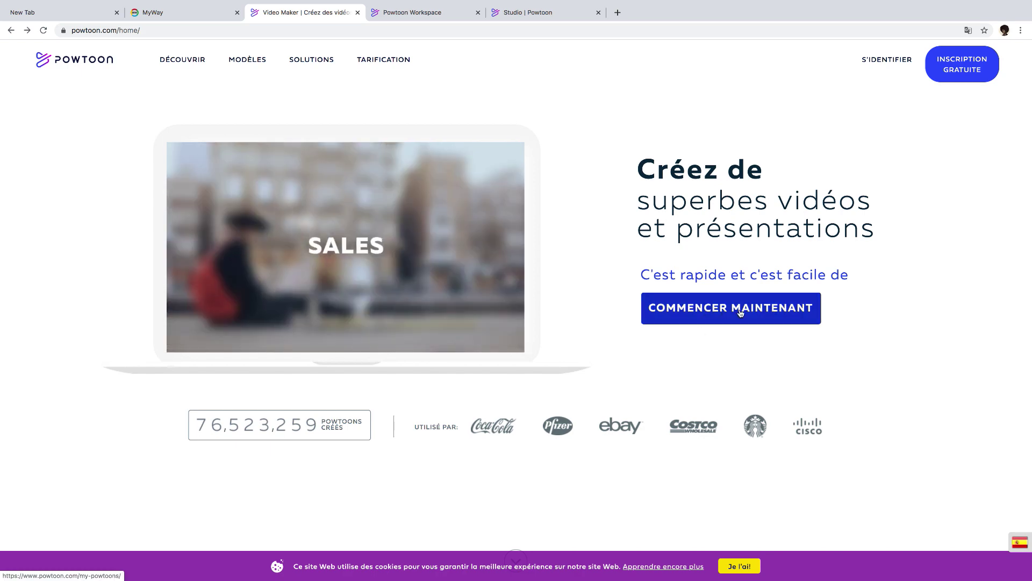
pyautogui.click(401, 14)
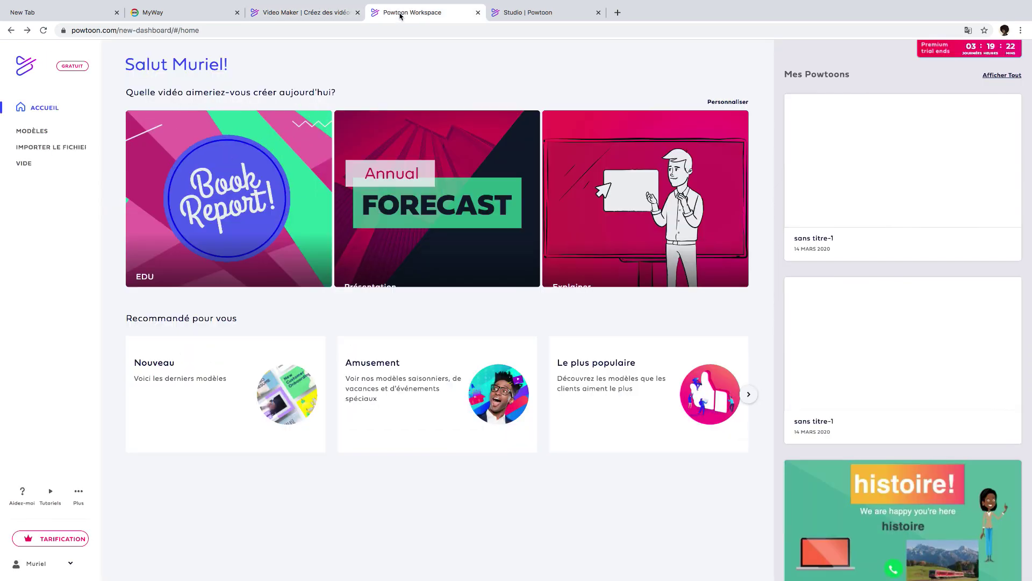
pyautogui.click(320, 13)
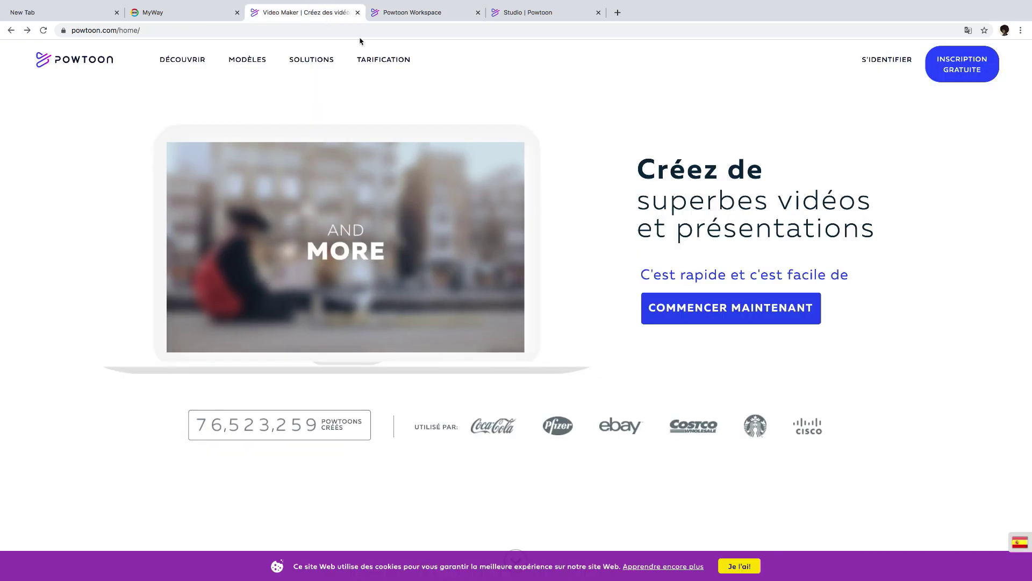
pyautogui.click(745, 316)
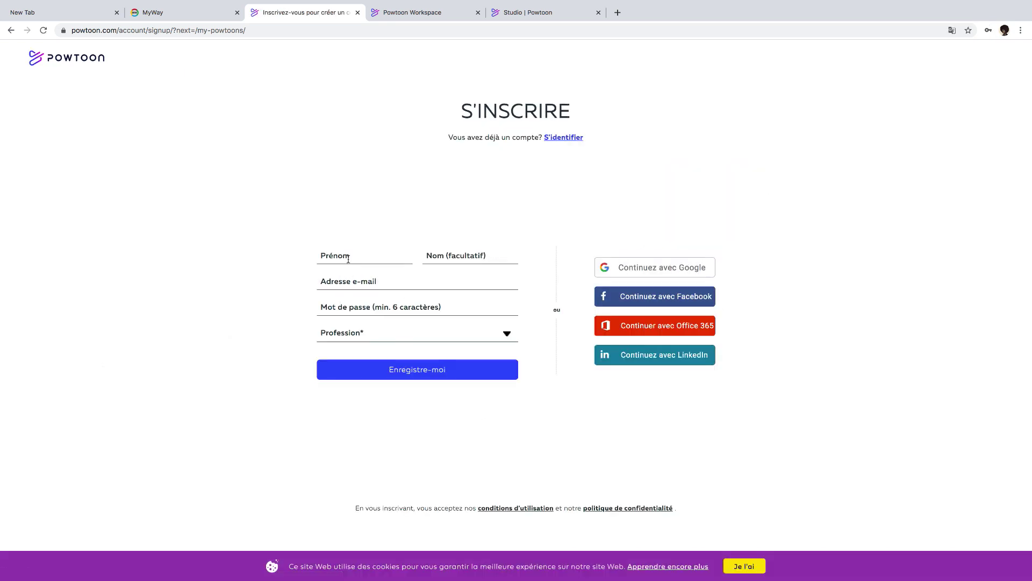
# Fill in the first name and begin the e-mail address in the sign-up form.
pyautogui.click(348, 259)
pyautogui.write('Muriel')
pyautogui.click(351, 282)
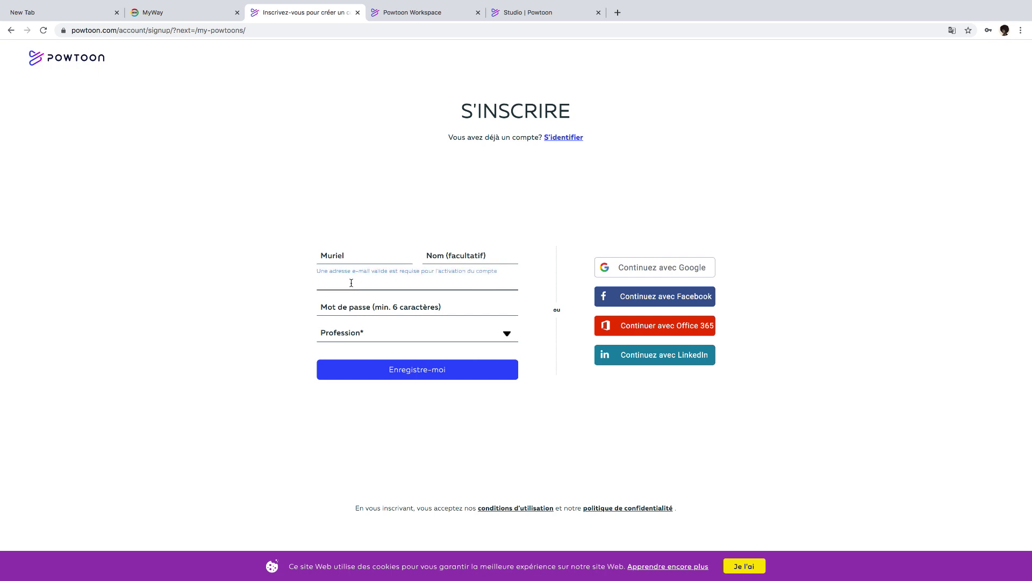
pyautogui.write('gam@')
# Choose "Education - Professeur" as the profession in the sign-up form.
pyautogui.click(507, 338)
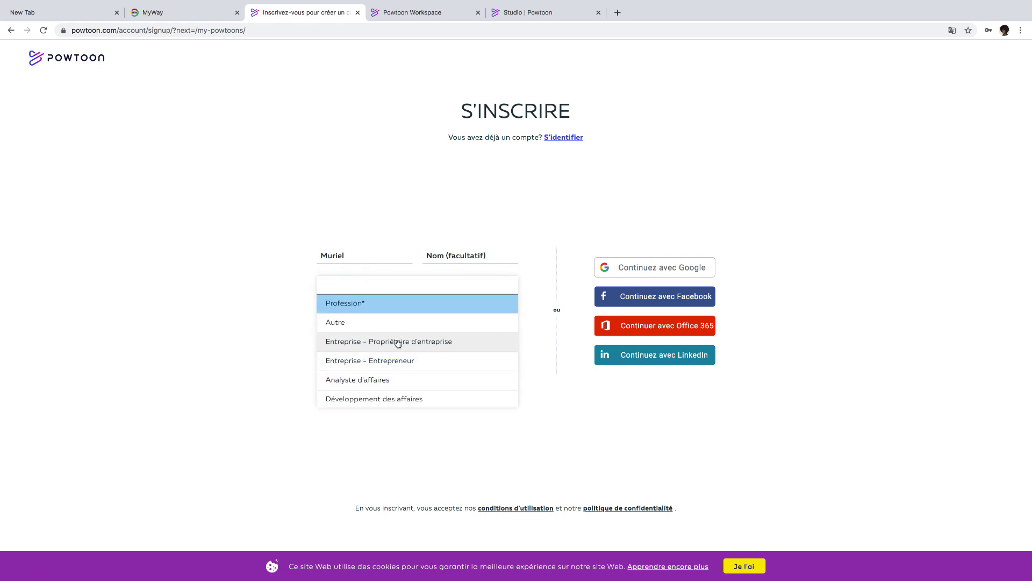
pyautogui.scroll(-3, 396, 344)
pyautogui.scroll(-3, 397, 344)
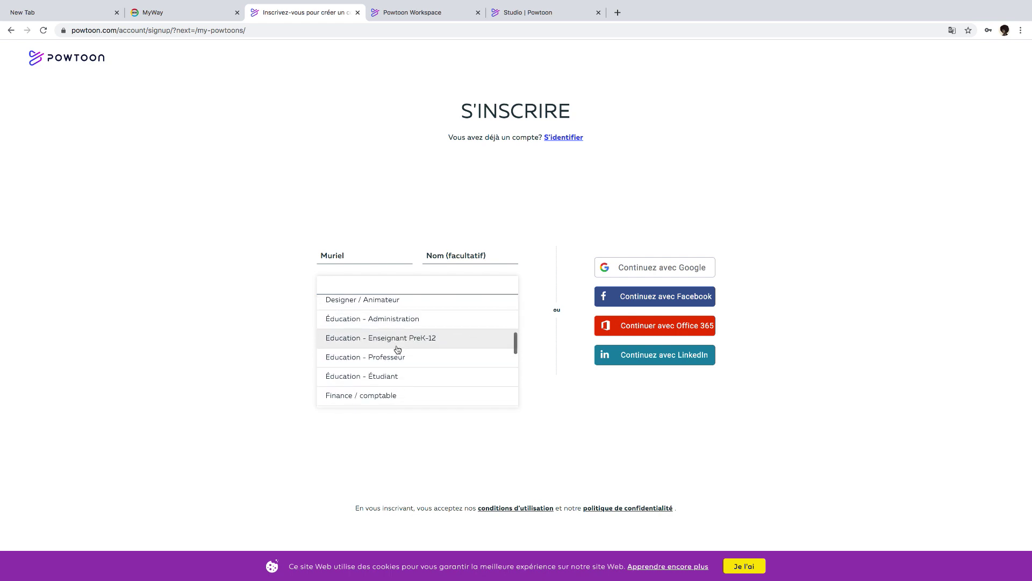
pyautogui.click(382, 357)
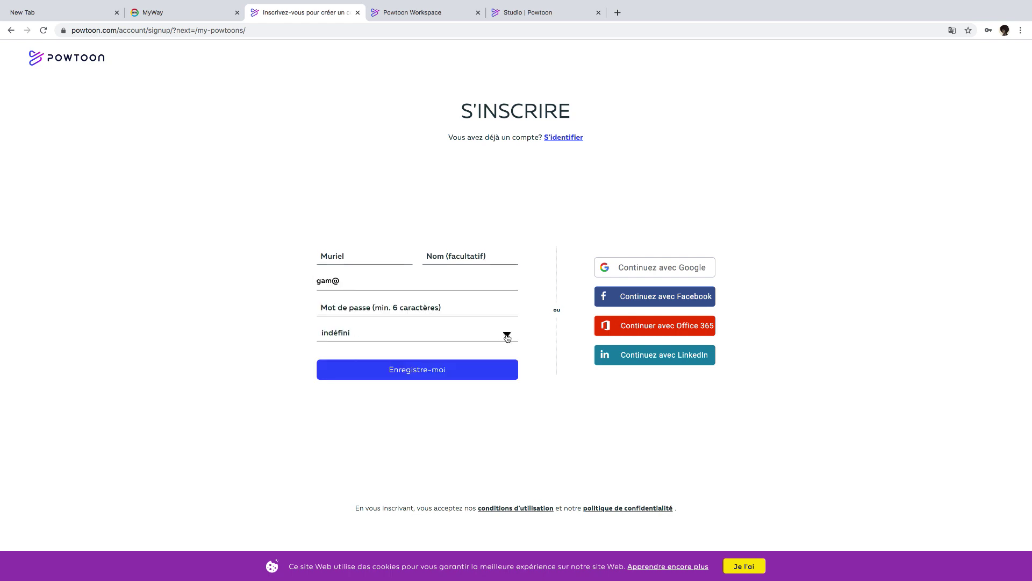
pyautogui.click(506, 335)
pyautogui.click(379, 363)
pyautogui.click(379, 361)
pyautogui.click(360, 360)
pyautogui.click(544, 383)
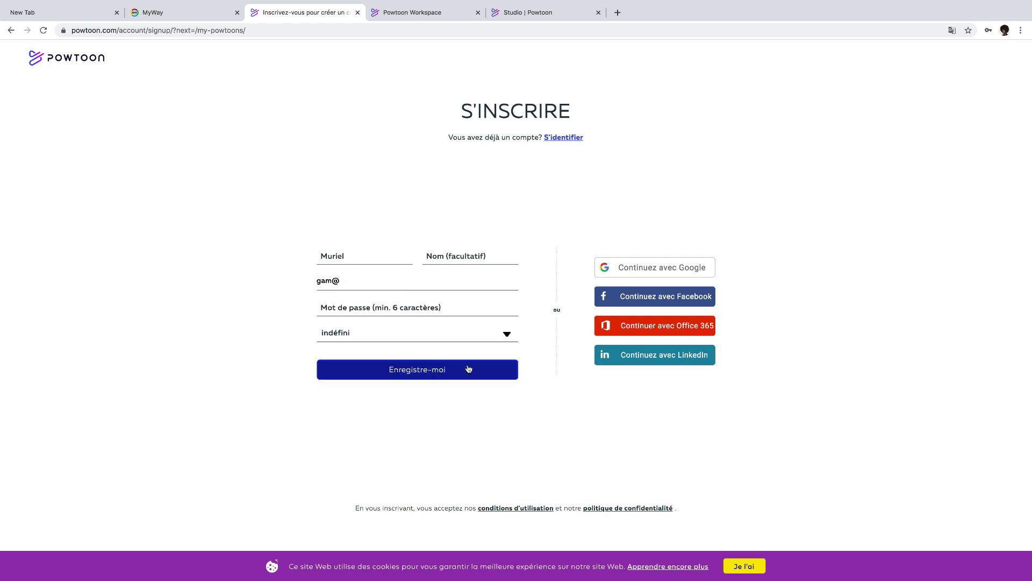
pyautogui.click(331, 336)
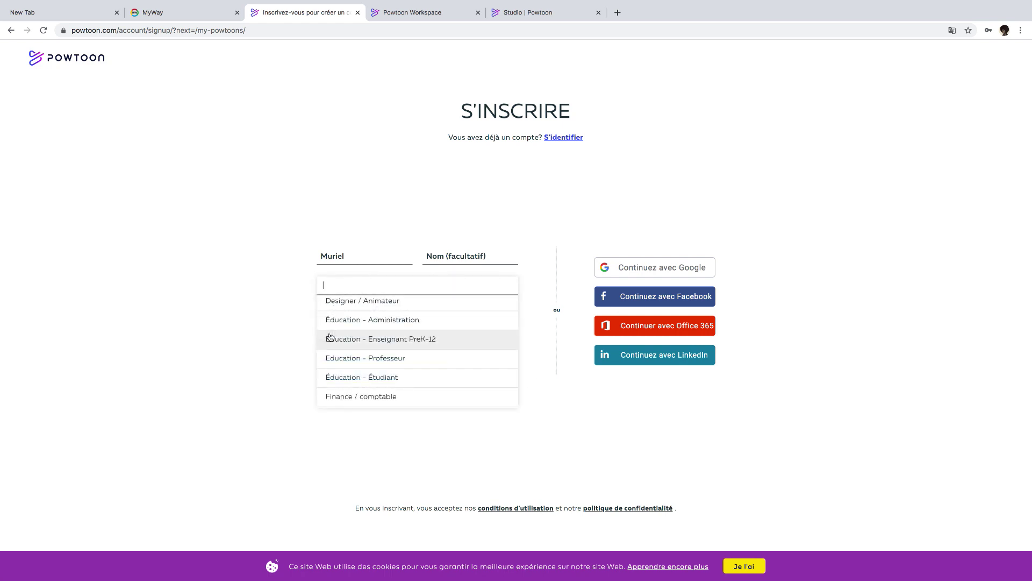
pyautogui.doubleClick(343, 363)
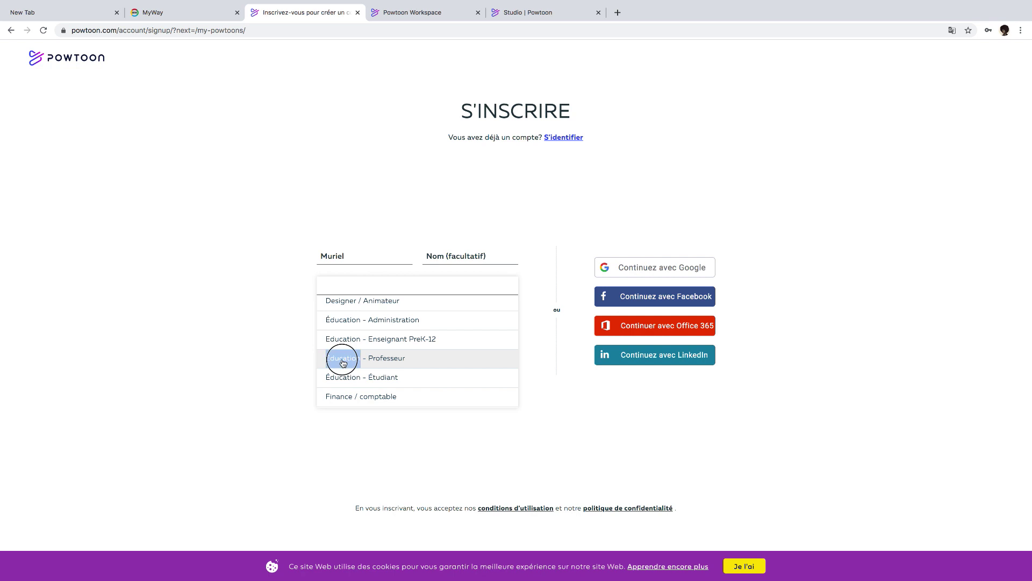
pyautogui.click(549, 385)
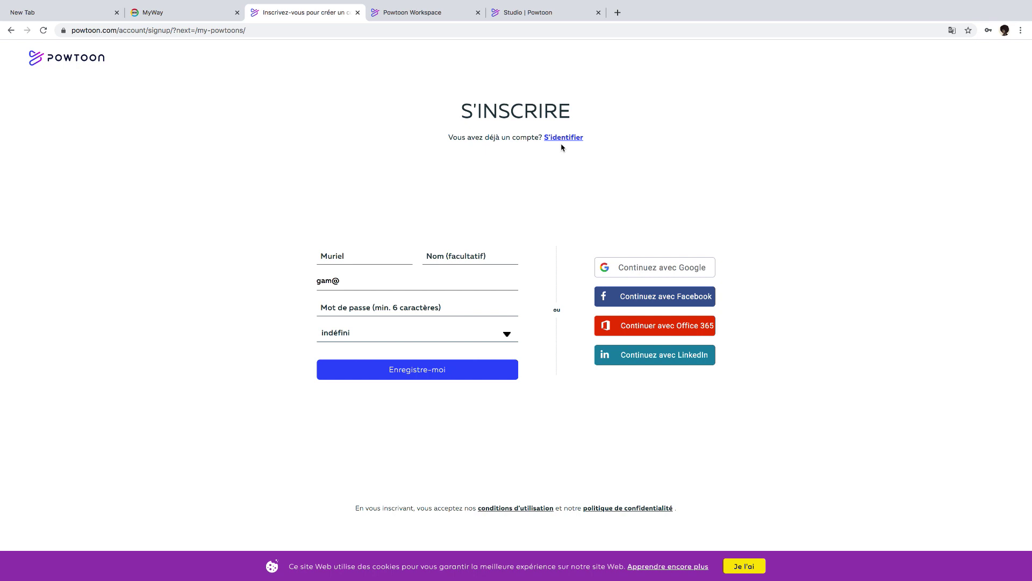
# Switch to the open studio project and choose the Modern Edge look for the blank Powtoon.
pyautogui.click(409, 15)
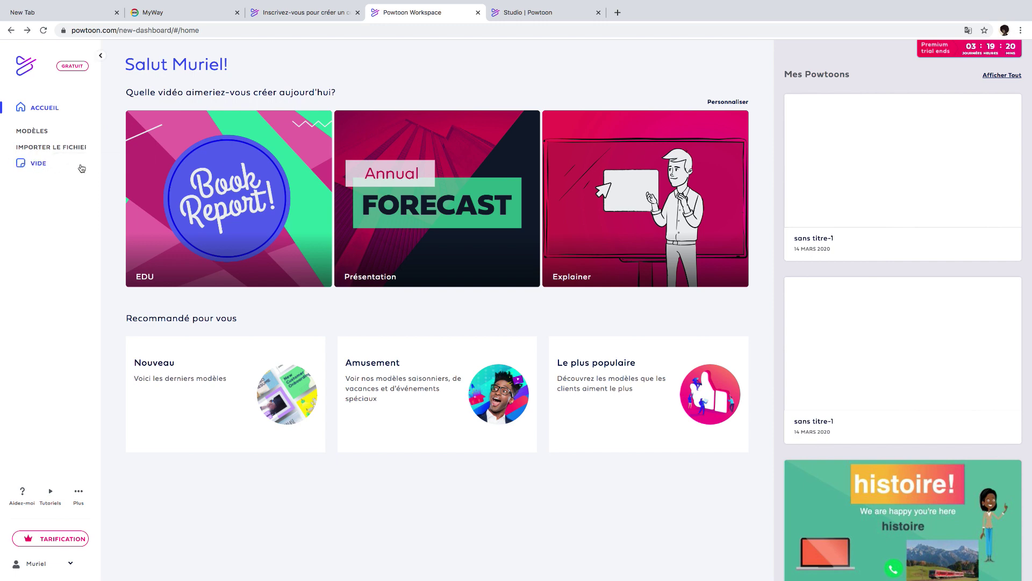
pyautogui.click(528, 12)
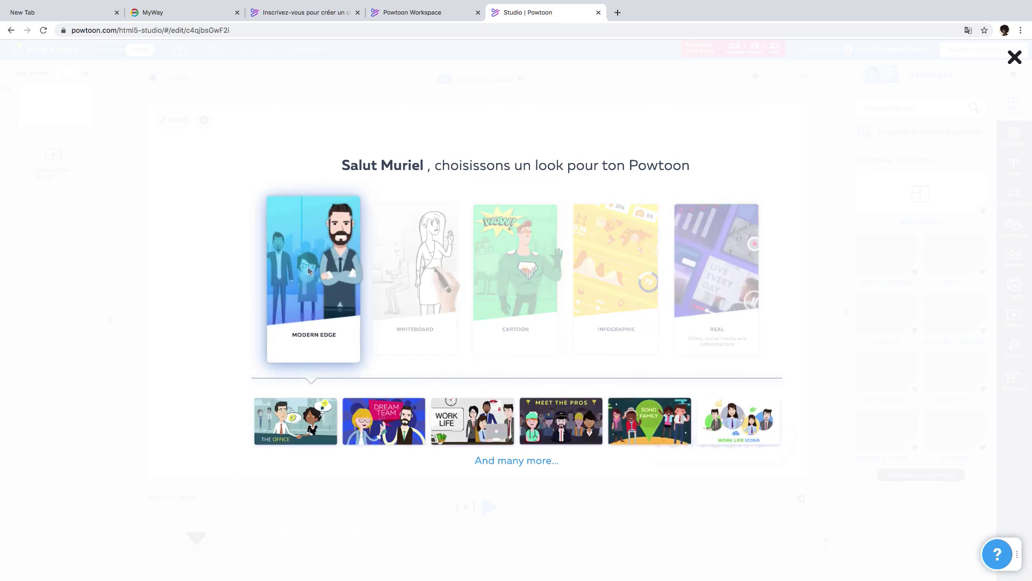
pyautogui.click(310, 271)
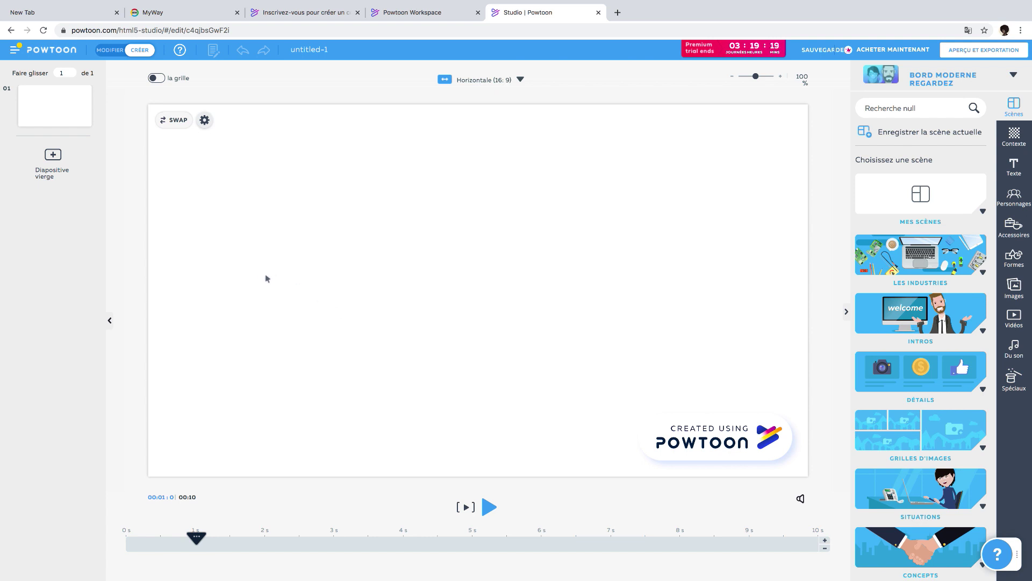
# Add a blank second slide to the project and delete it again.
pyautogui.click(53, 157)
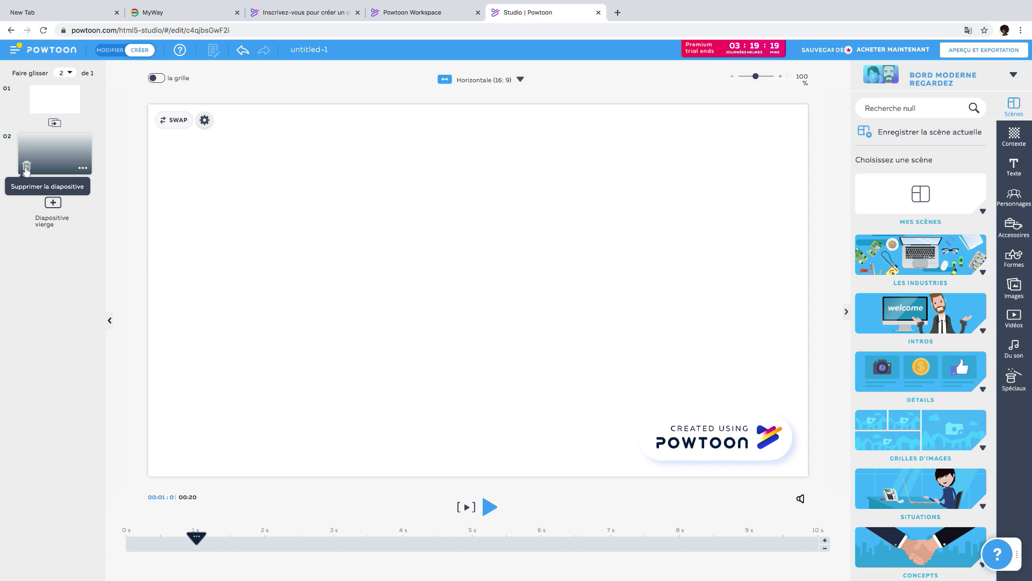
pyautogui.click(27, 167)
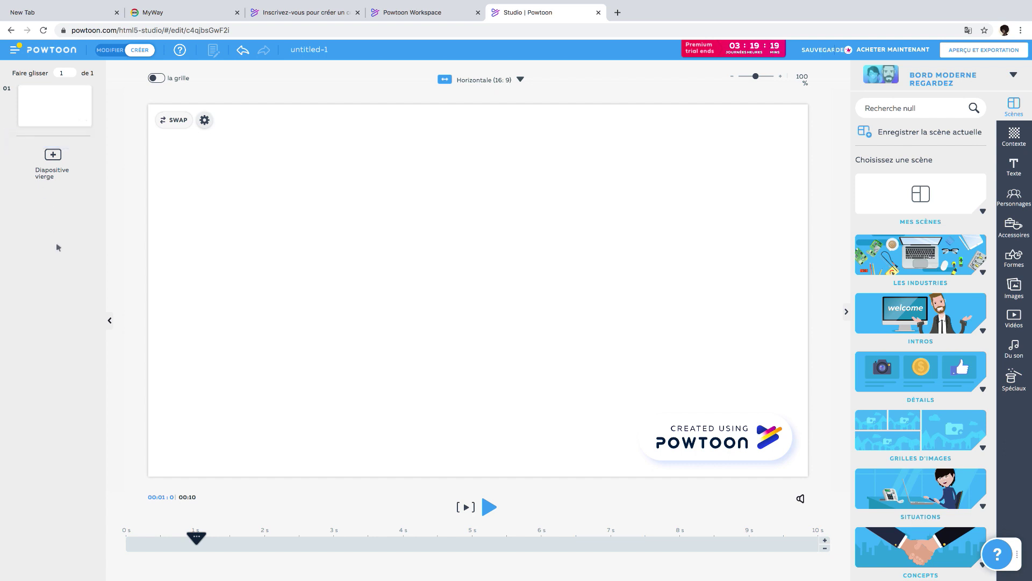
pyautogui.click(488, 509)
# Apply the green two-tone background from the "Arrière-plans de couleur" category to the first slide.
pyautogui.click(1014, 143)
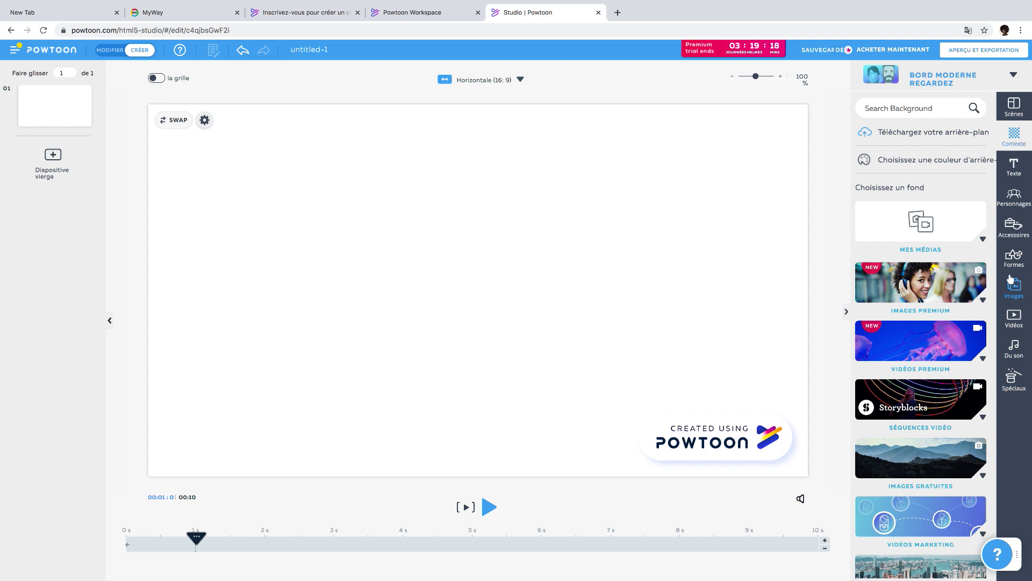
pyautogui.click(930, 293)
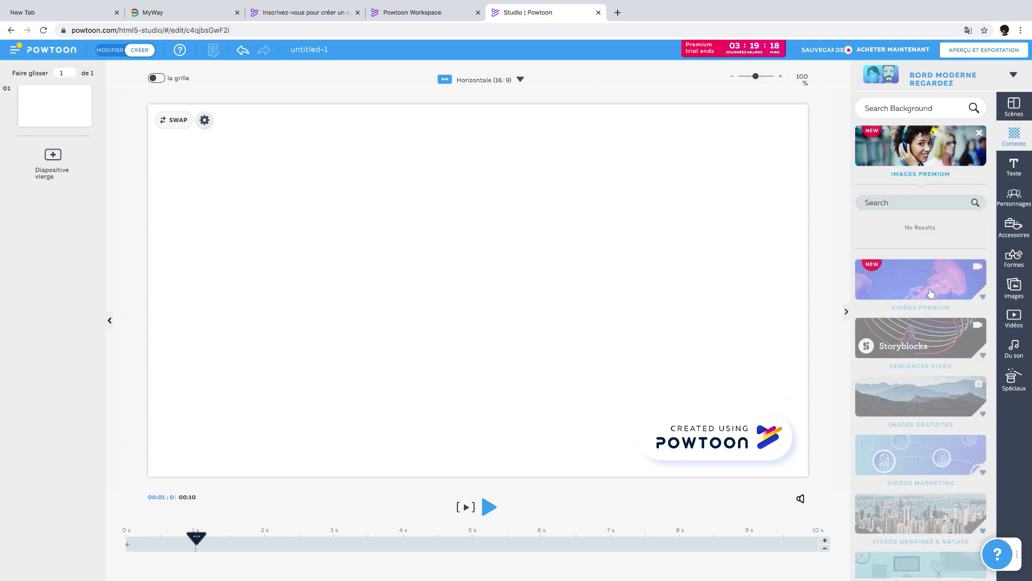
pyautogui.click(917, 141)
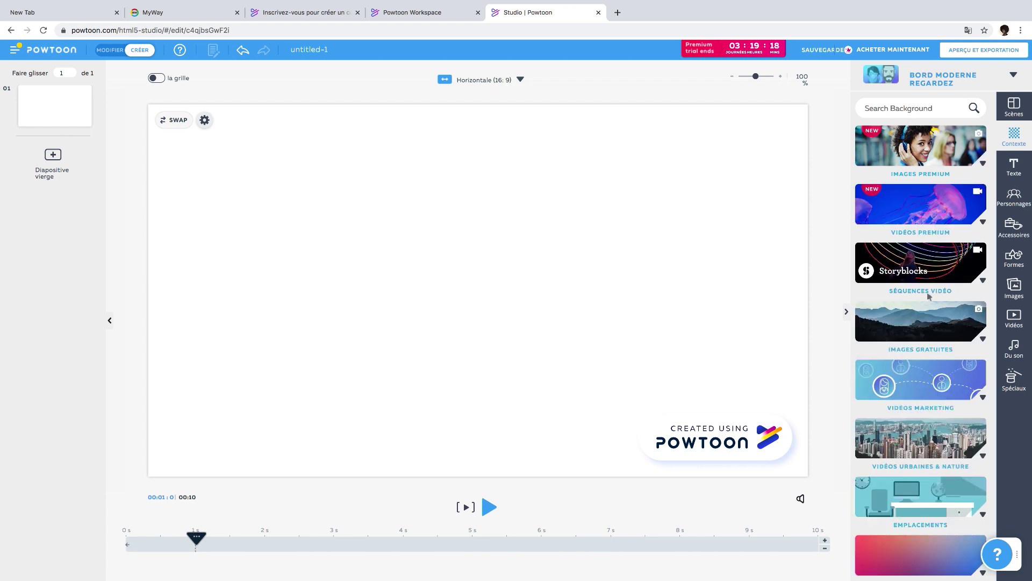
pyautogui.scroll(3, 917, 277)
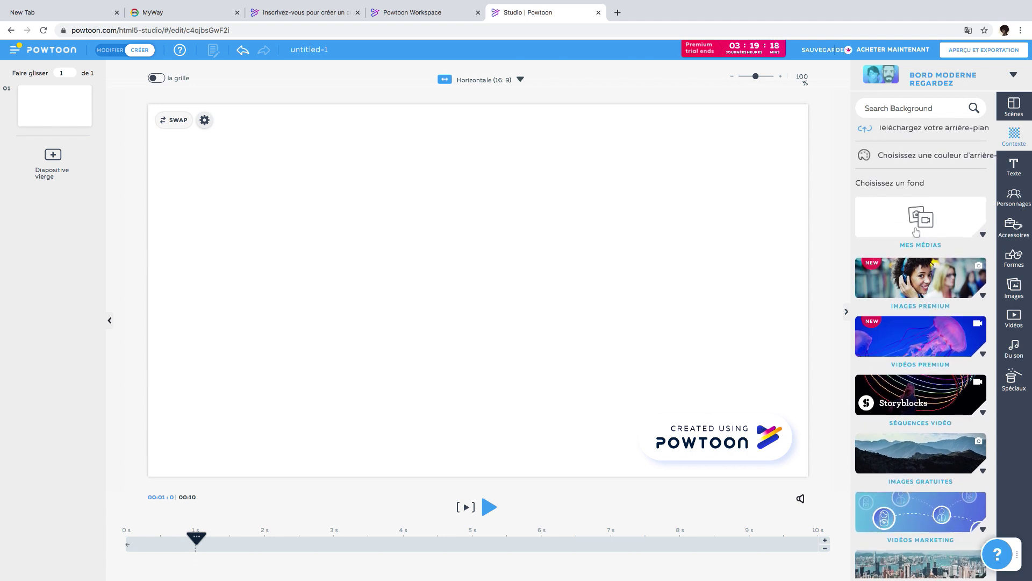
pyautogui.click(917, 231)
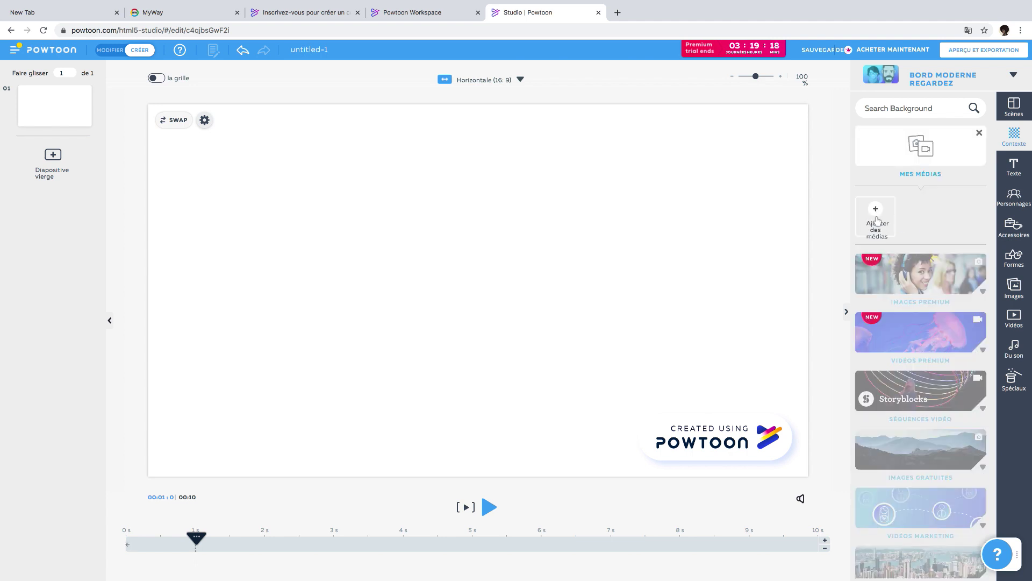
pyautogui.click(896, 160)
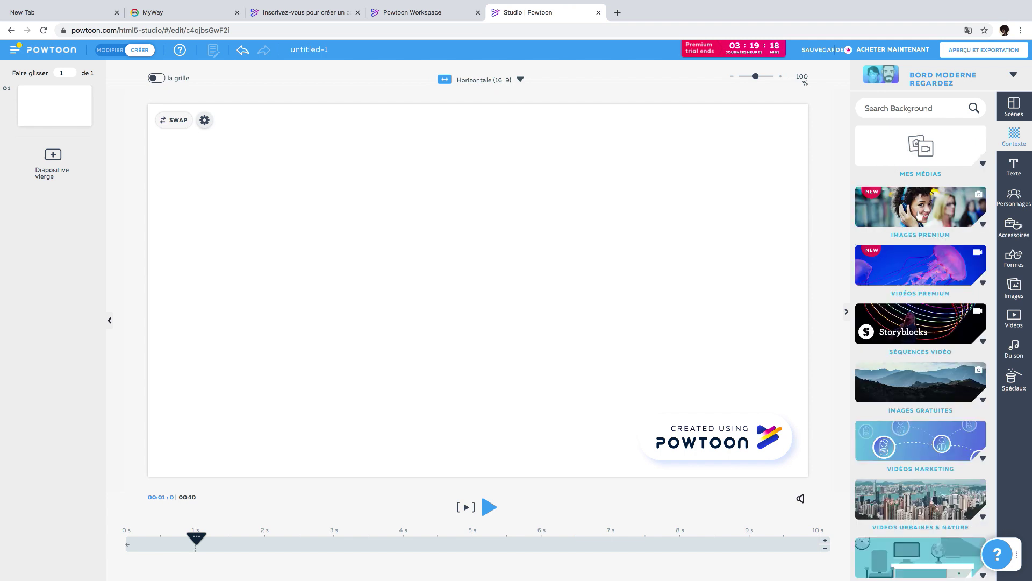
pyautogui.scroll(-4, 918, 269)
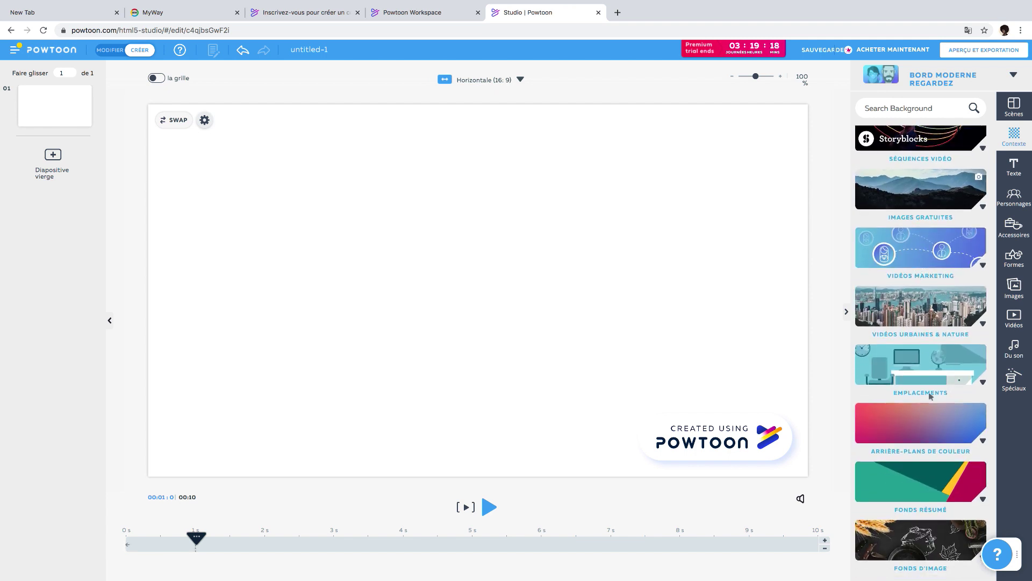
pyautogui.click(918, 434)
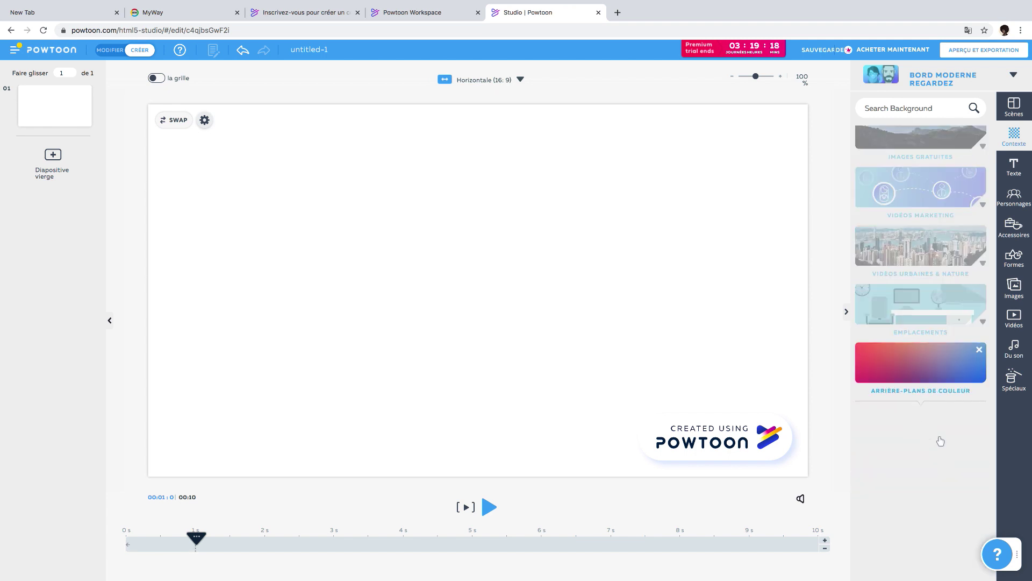
pyautogui.click(894, 434)
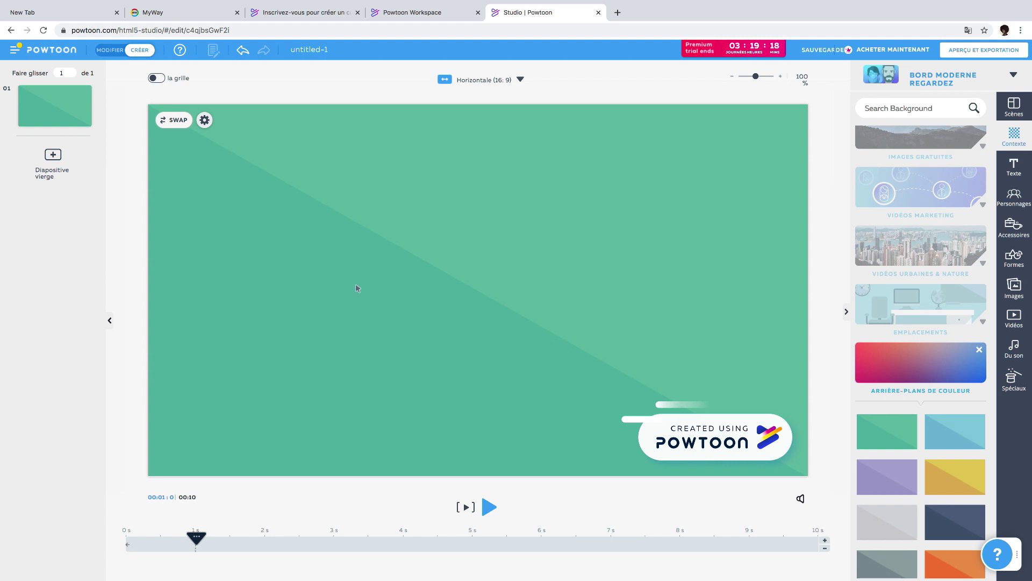
# Add a title to the green slide and replace its placeholder text with "HISTOIRE".
pyautogui.click(1016, 171)
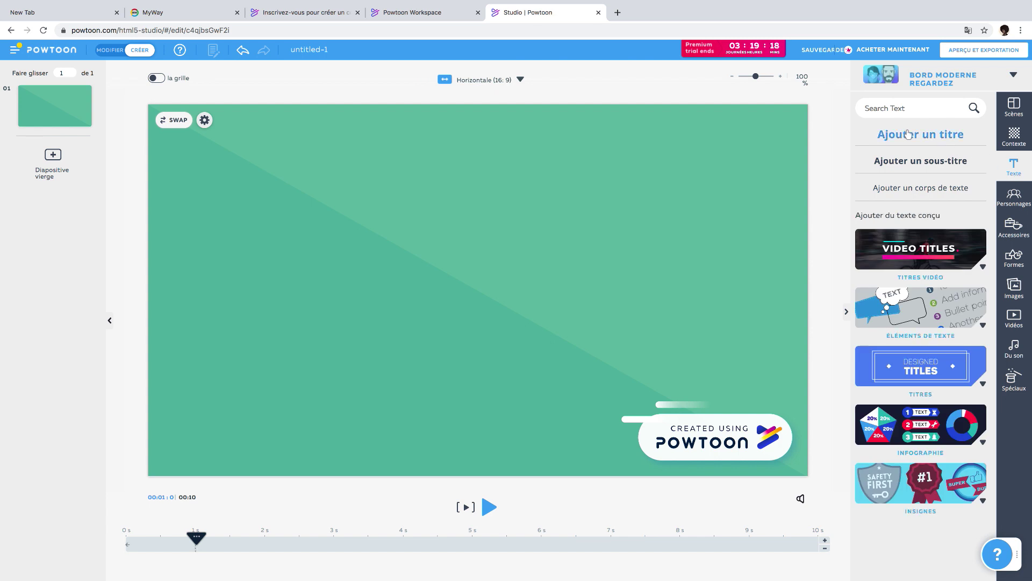
pyautogui.click(902, 139)
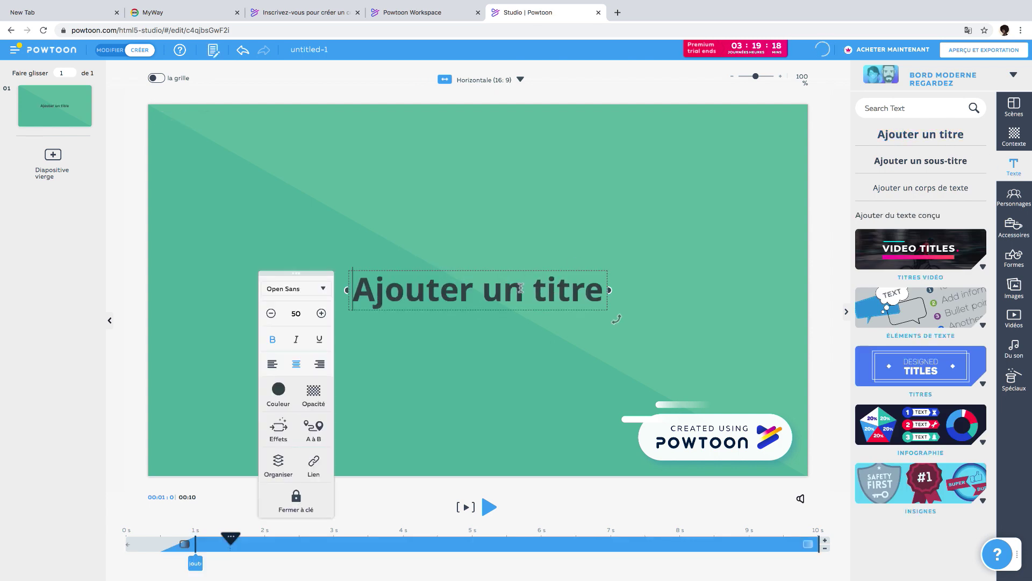
pyautogui.click(521, 287)
pyautogui.moveTo(602, 288); pyautogui.dragTo(299, 275)
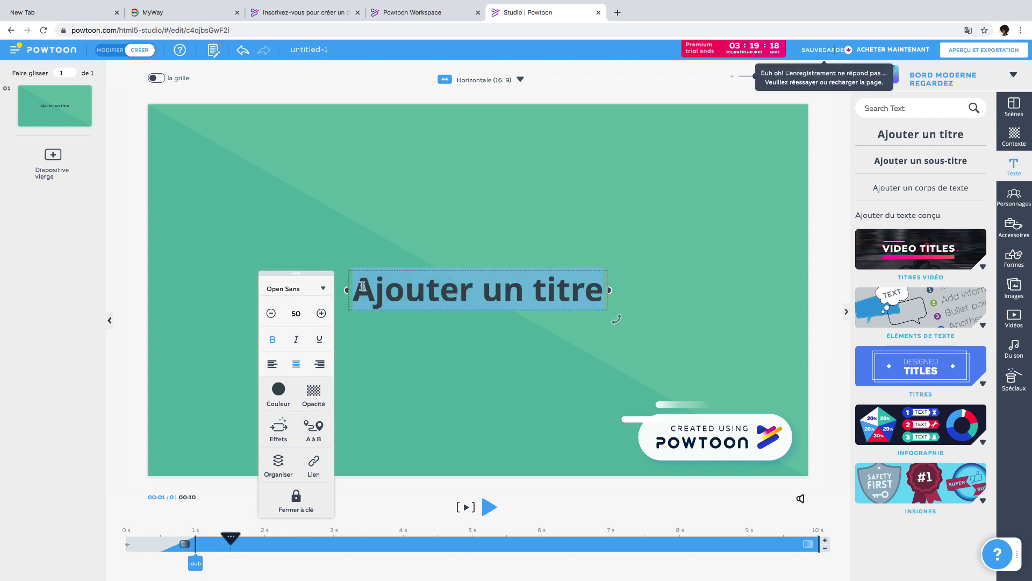
pyautogui.write('HISTOIRE')
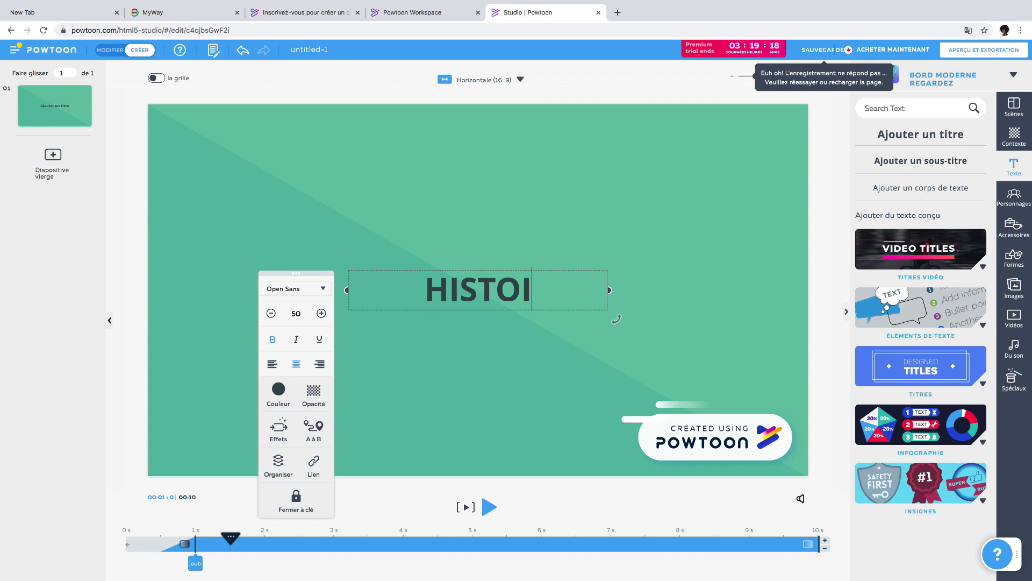
# Look through the fonts available for the "HISTOIRE" title and close the font list.
pyautogui.click(323, 291)
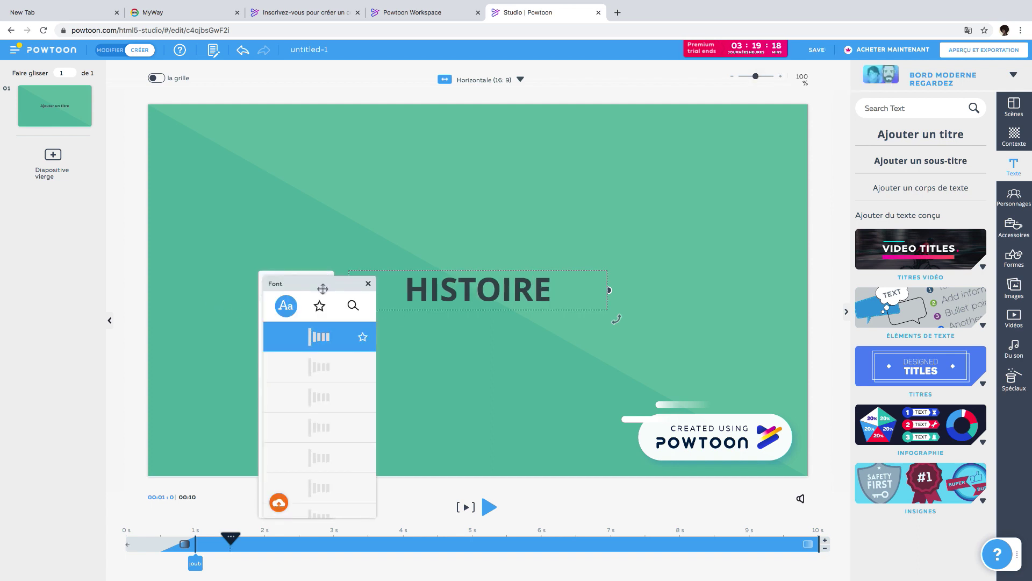
pyautogui.scroll(-5, 367, 286)
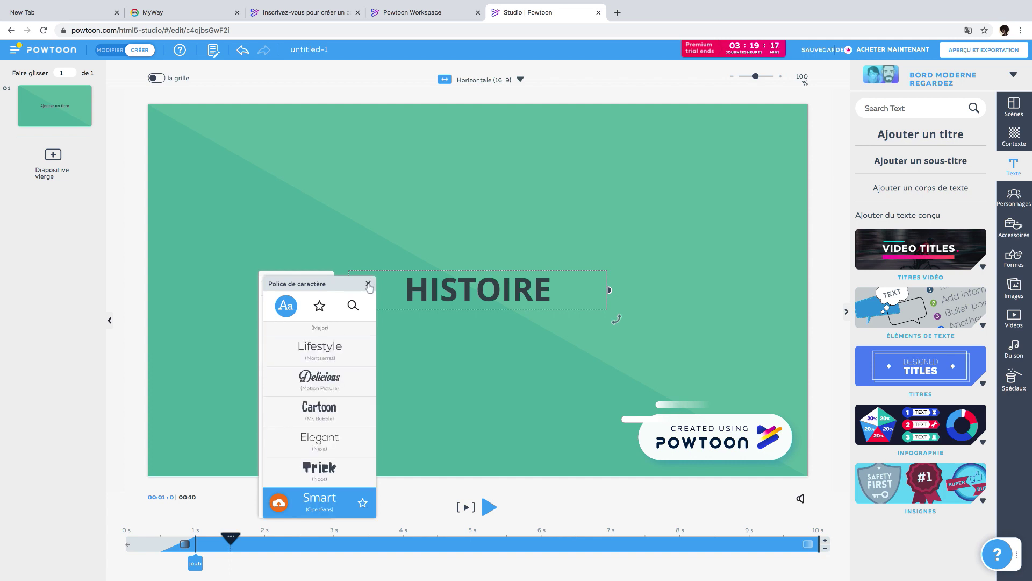
pyautogui.click(369, 285)
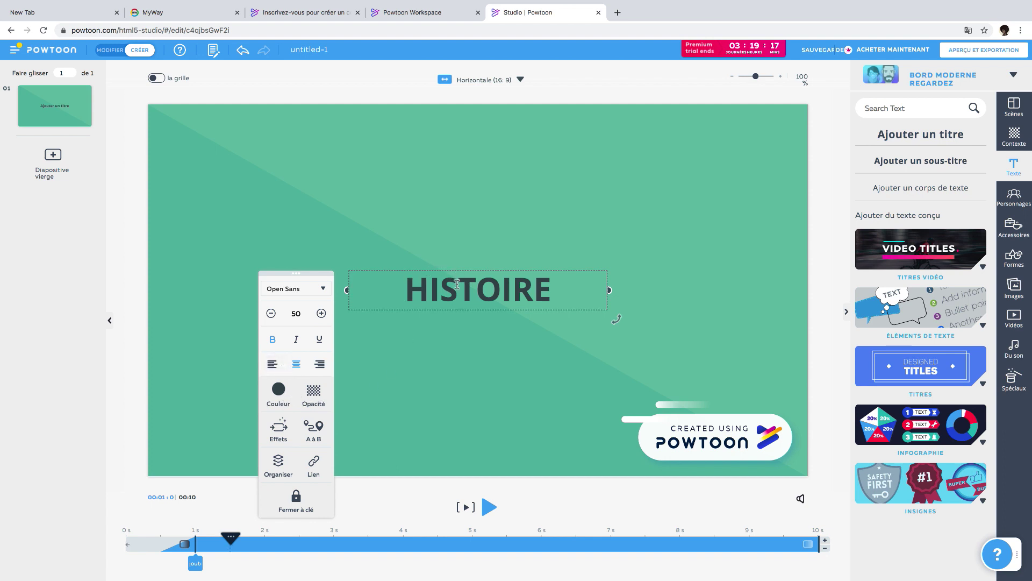
# Add the blue dotted "HELLO WORLD" speech bubble from the "Éléments de texte" category and place it in the slide's upper right area.
pyautogui.click(656, 333)
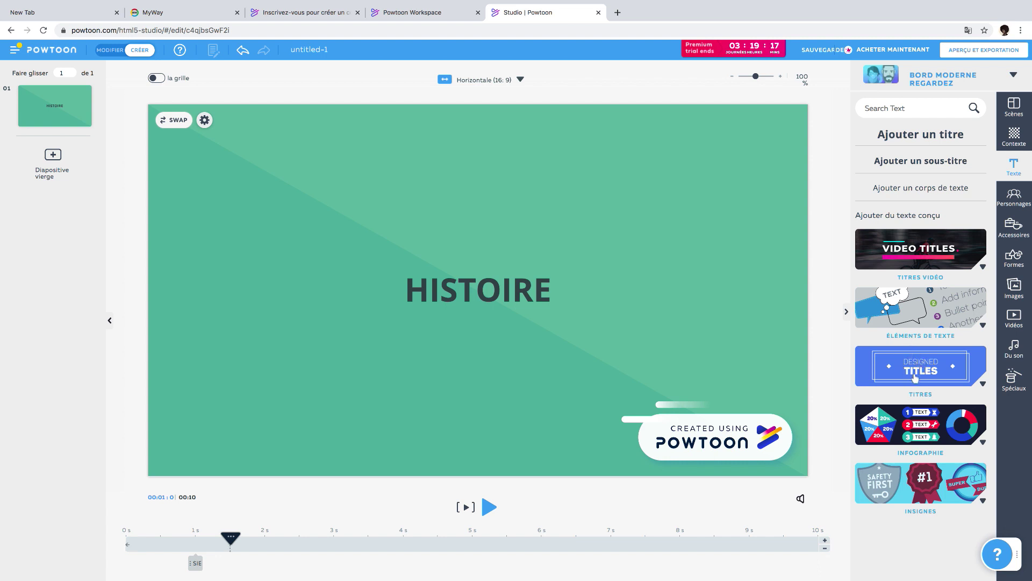
pyautogui.click(936, 317)
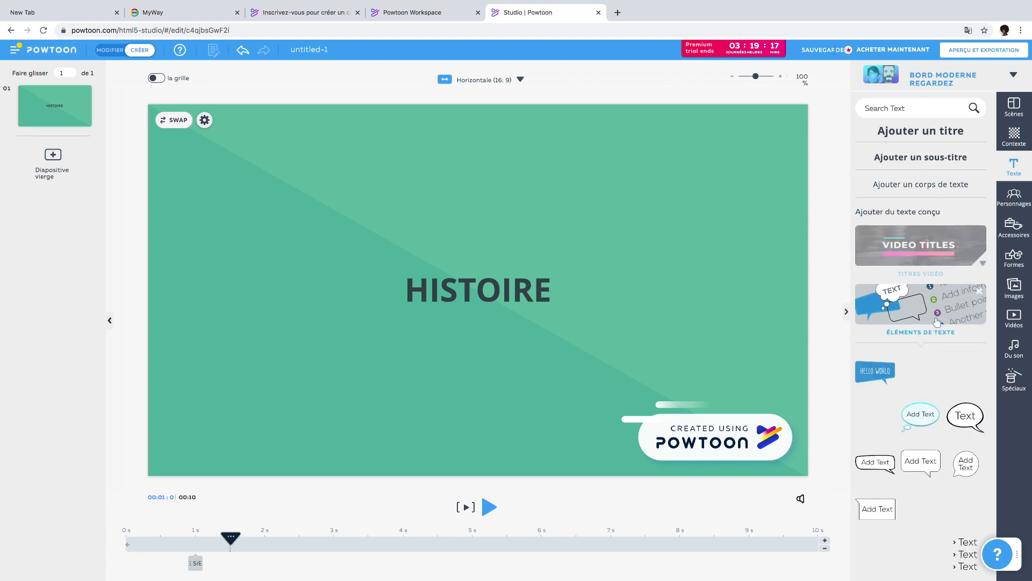
pyautogui.click(875, 376)
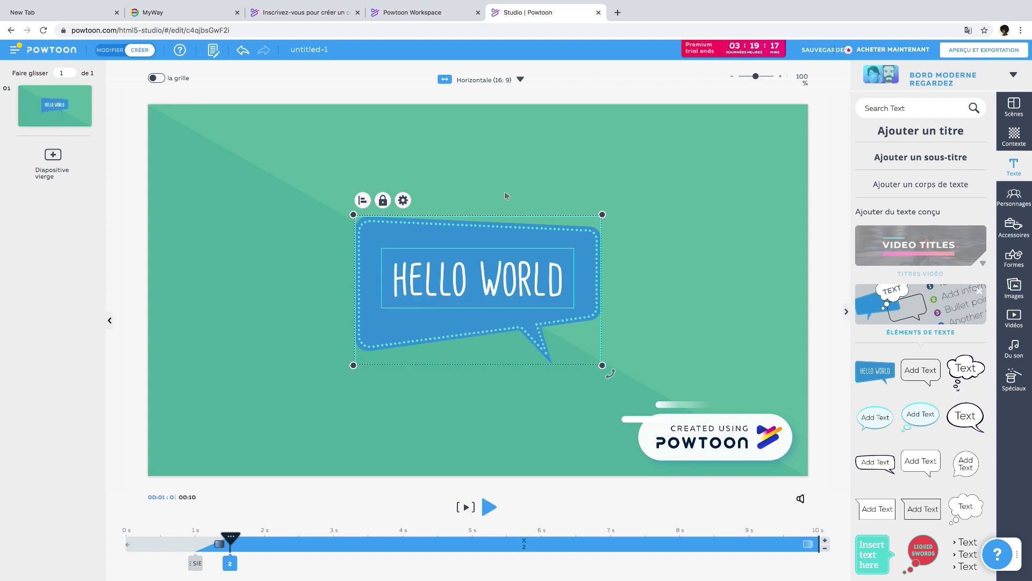
pyautogui.click(507, 217)
pyautogui.moveTo(507, 218); pyautogui.dragTo(679, 116)
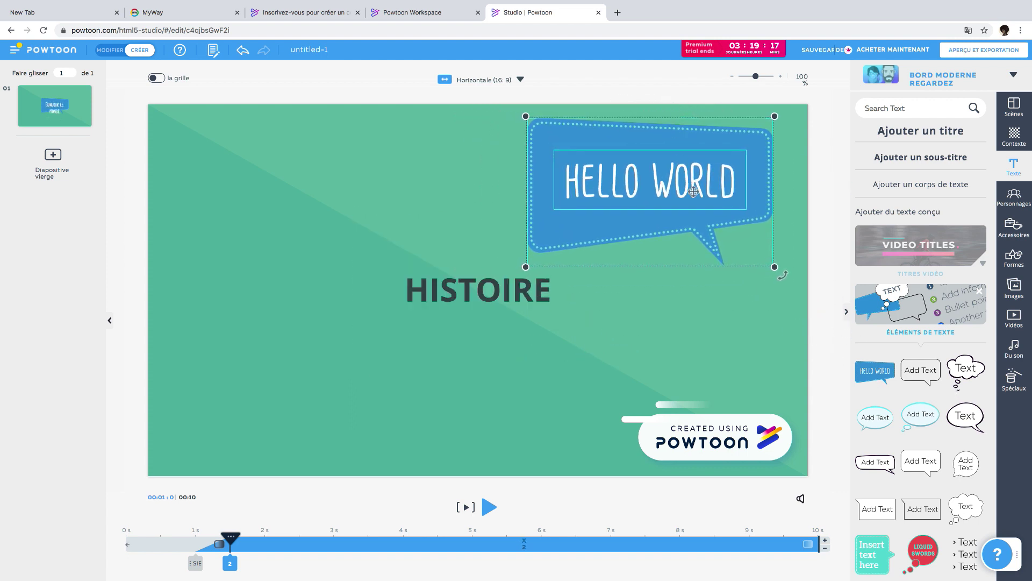
# Replace the speech bubble's placeholder text with "HELLO LES ÉLÈVES".
pyautogui.doubleClick(663, 179)
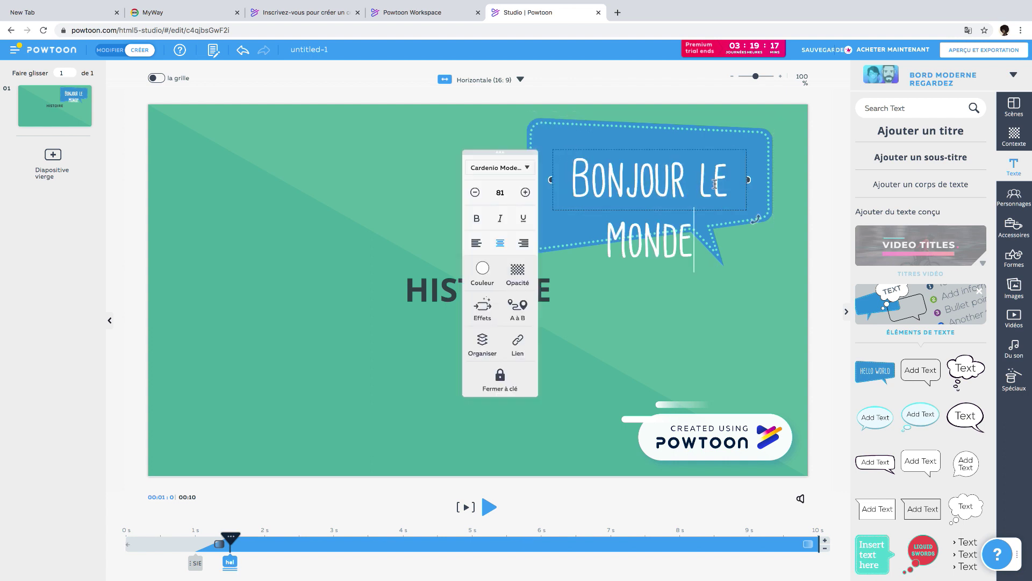
pyautogui.click(693, 245)
pyautogui.press('BackSpace')
pyautogui.press('BackSpace')
pyautogui.press('BackSpace')
pyautogui.press('BackSpace')
pyautogui.press('BackSpace')
pyautogui.press('BackSpace')
pyautogui.press('BackSpace')
pyautogui.press('BackSpace')
pyautogui.press('BackSpace')
pyautogui.press('BackSpace')
pyautogui.press('BackSpace')
pyautogui.press('BackSpace')
pyautogui.press('BackSpace')
pyautogui.press('BackSpace')
pyautogui.press('BackSpace')
pyautogui.press('BackSpace')
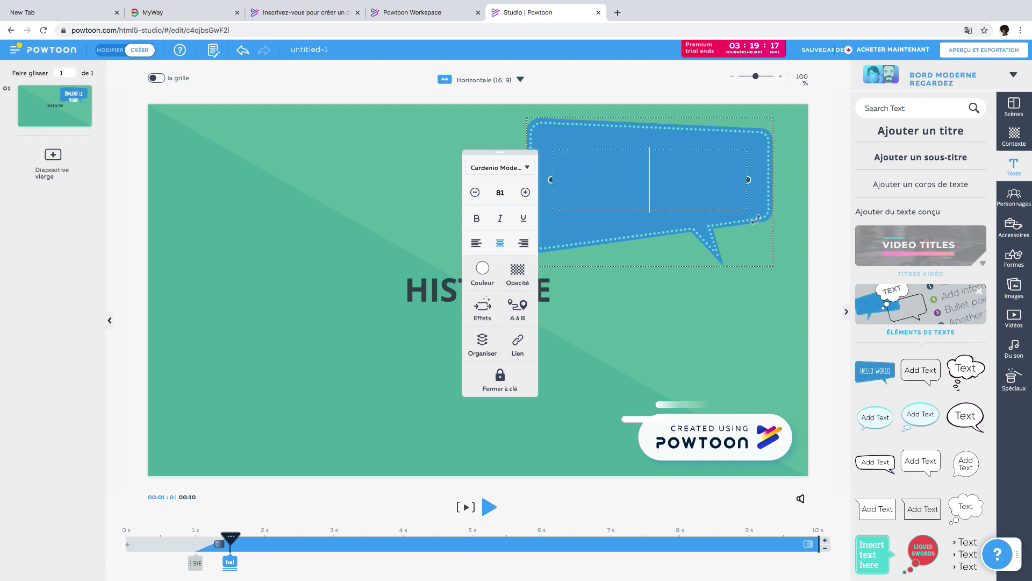
pyautogui.write('HE')
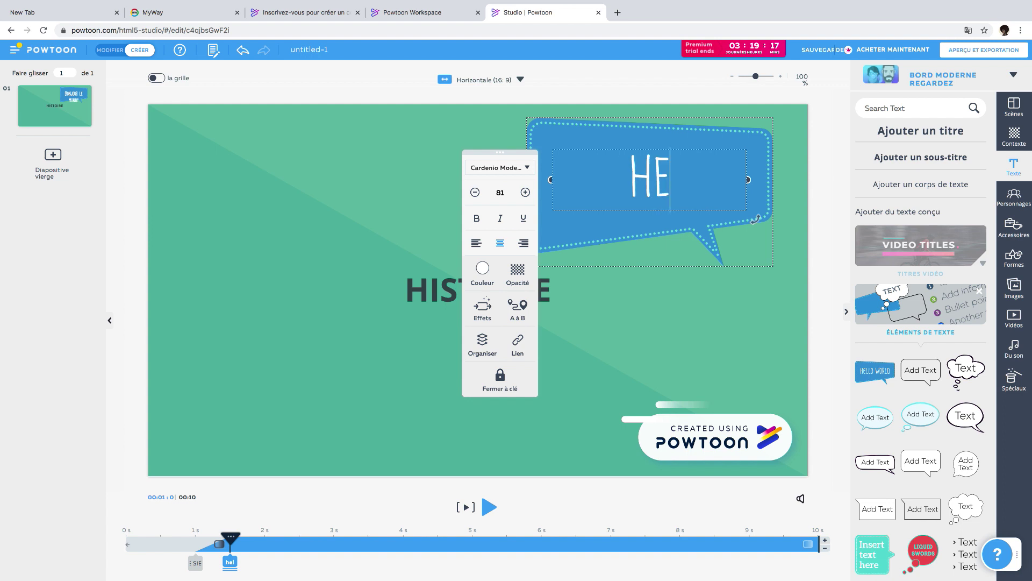
pyautogui.write('LL')
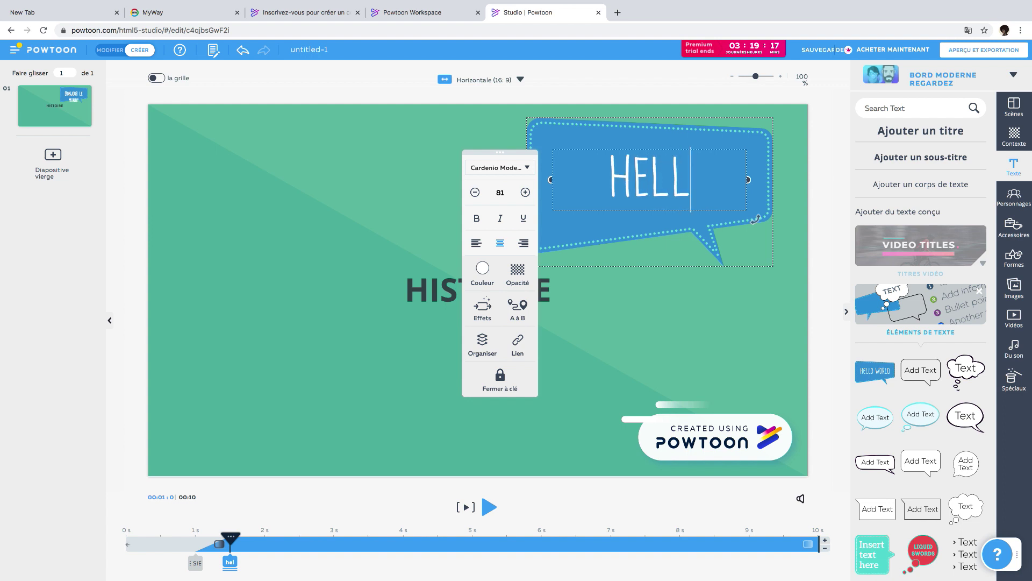
pyautogui.write('O L')
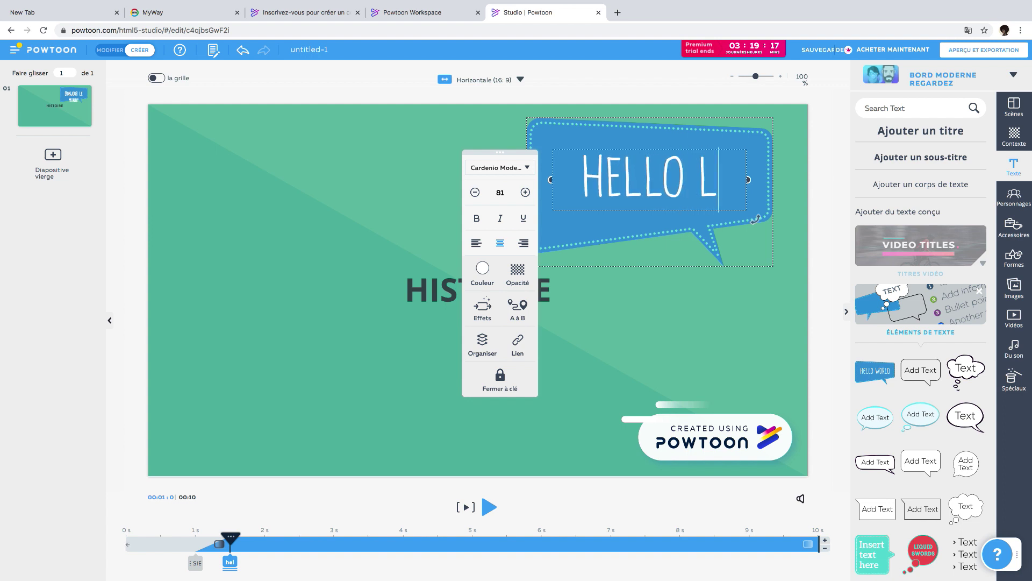
pyautogui.write('ES ÉLÈVES')
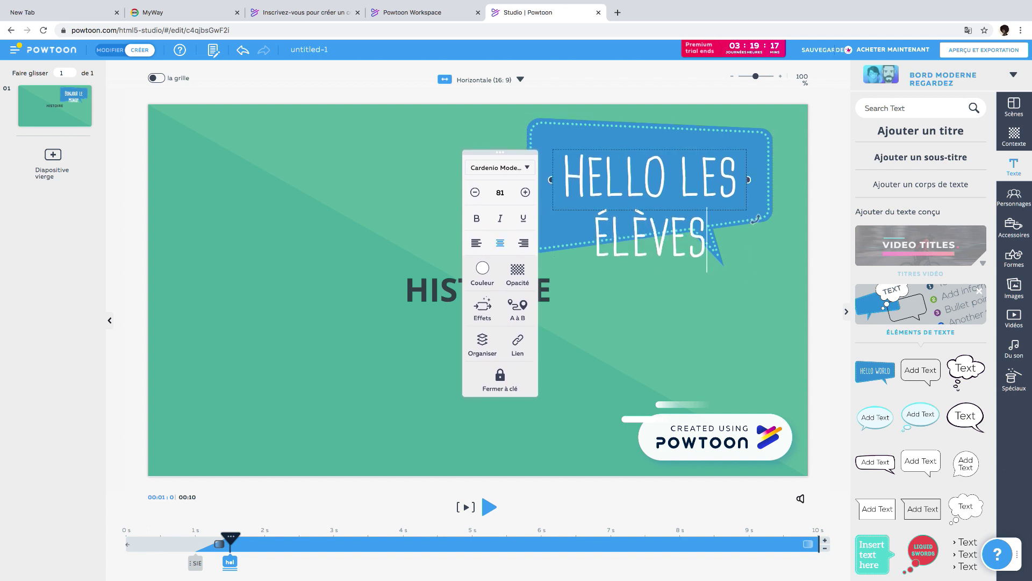
# Reduce the font size of the speech bubble text to 59.
pyautogui.click(475, 193)
pyautogui.click(475, 193)
pyautogui.click(476, 193)
pyautogui.click(475, 193)
pyautogui.click(476, 193)
pyautogui.click(475, 193)
pyautogui.click(476, 193)
pyautogui.click(475, 193)
pyautogui.click(475, 193)
pyautogui.click(475, 193)
pyautogui.doubleClick(475, 193)
pyautogui.click(475, 193)
pyautogui.click(475, 193)
pyautogui.click(475, 193)
pyautogui.click(475, 193)
pyautogui.click(475, 193)
pyautogui.click(476, 193)
pyautogui.click(475, 193)
pyautogui.click(476, 193)
pyautogui.click(475, 193)
pyautogui.click(475, 193)
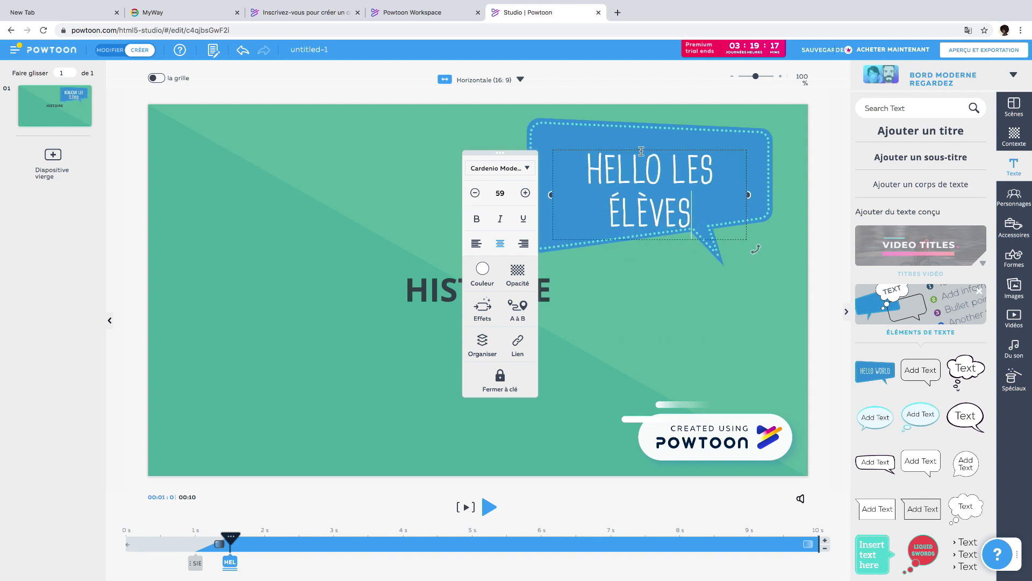
# Move the text slightly upwards inside the blue speech bubble and deselect it.
pyautogui.doubleClick(645, 156)
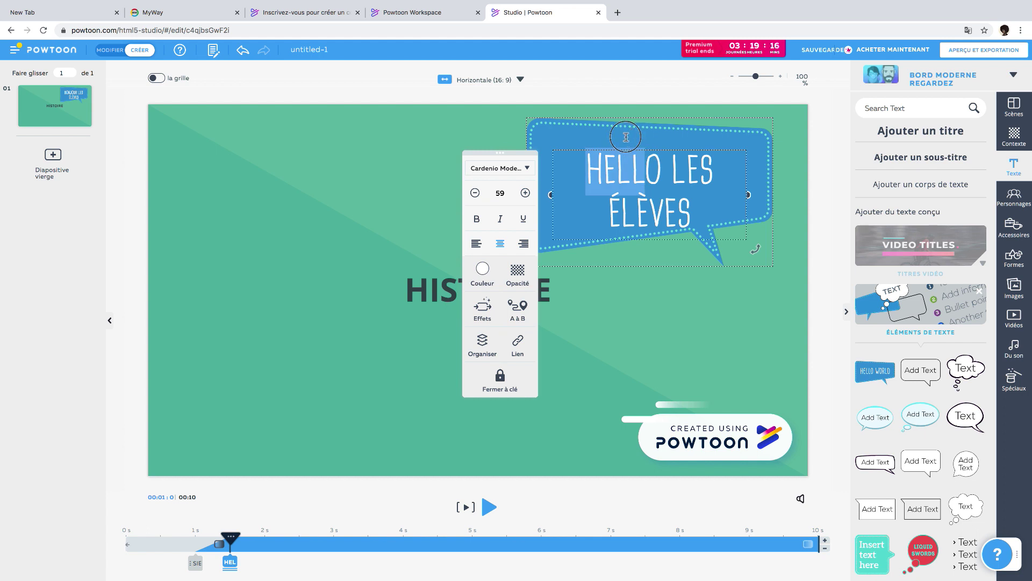
pyautogui.click(750, 168)
pyautogui.moveTo(724, 150); pyautogui.dragTo(718, 138)
pyautogui.click(760, 337)
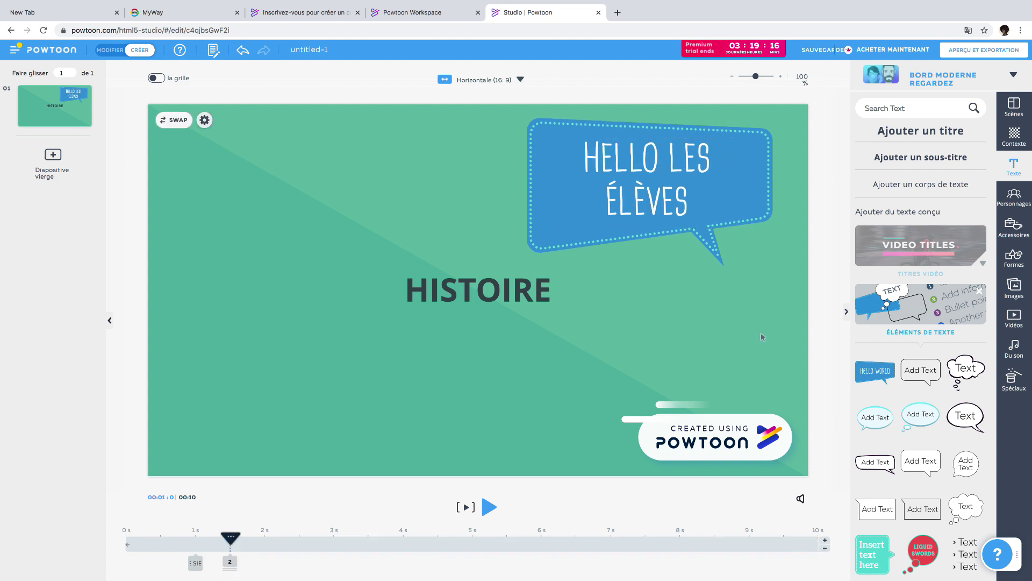
# Add the woman with beige jacket and blue trousers from the "Le bureau - Gratuit" characters and place her on the slide's left side.
pyautogui.click(1018, 208)
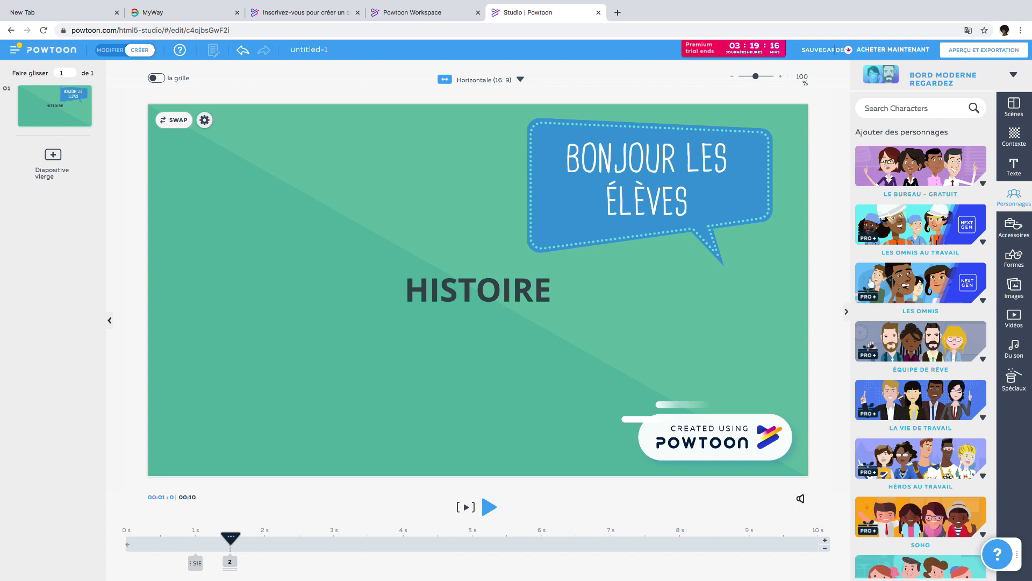
pyautogui.scroll(-3, 891, 349)
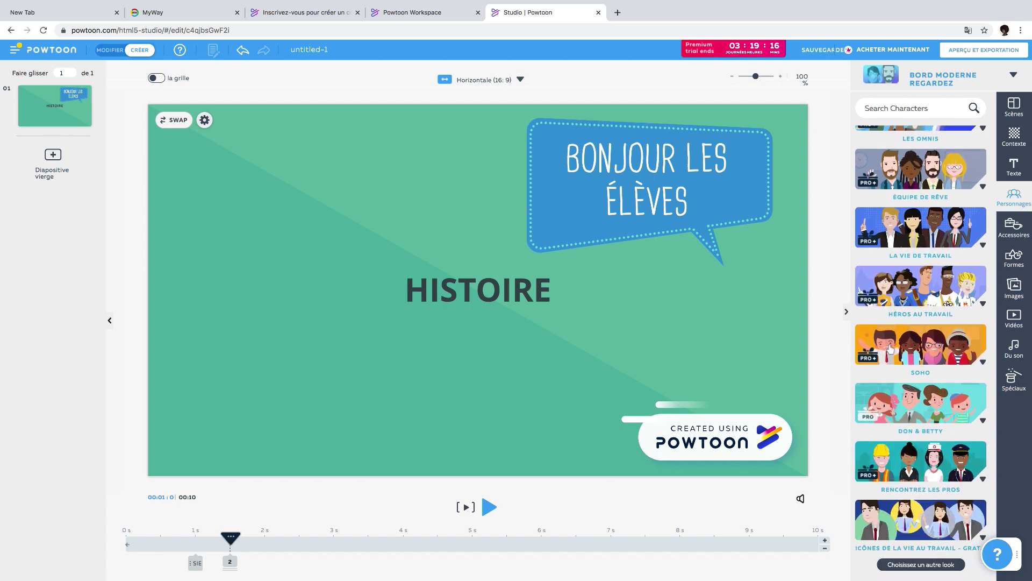
pyautogui.scroll(3, 891, 348)
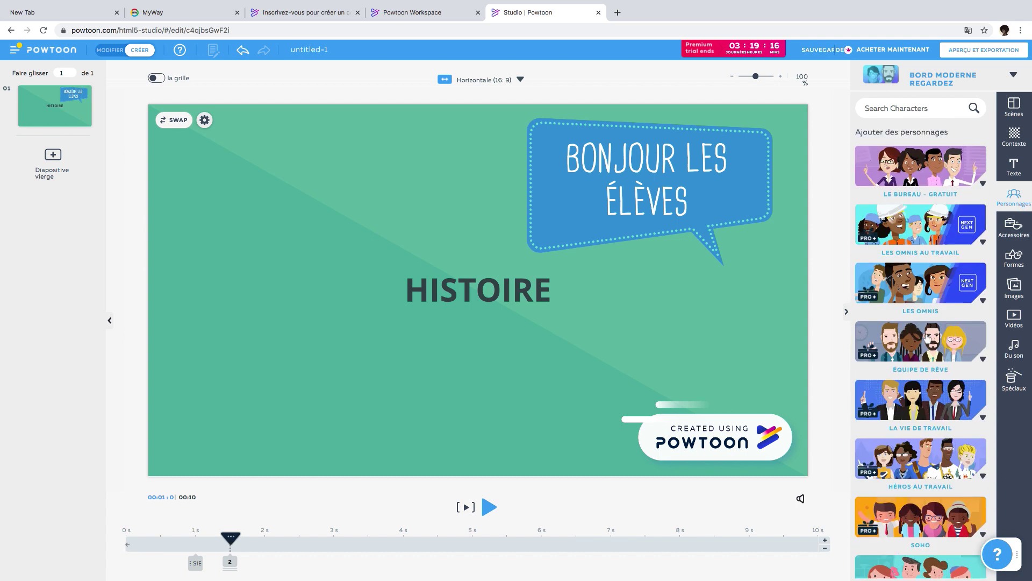
pyautogui.click(916, 168)
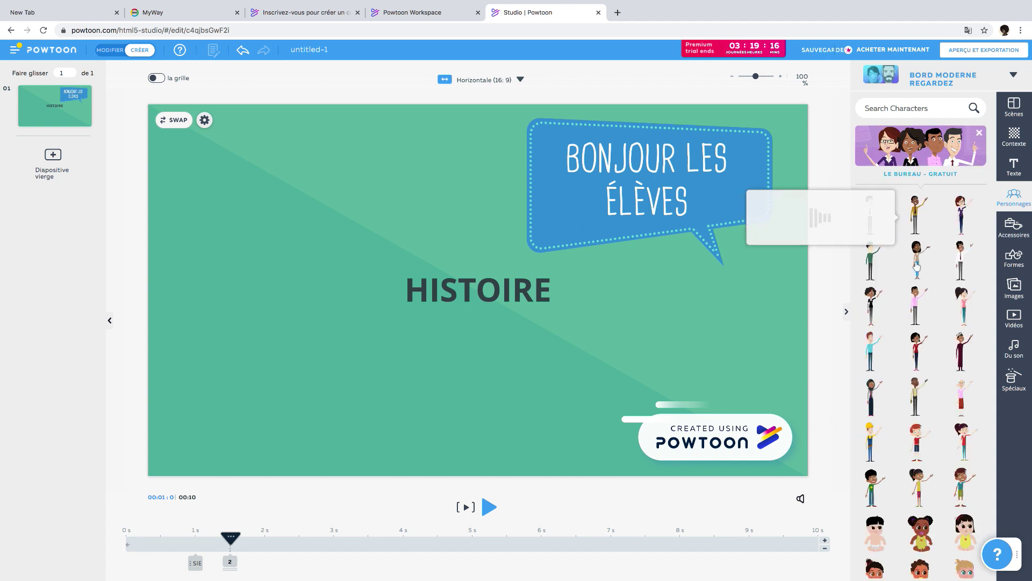
pyautogui.click(918, 261)
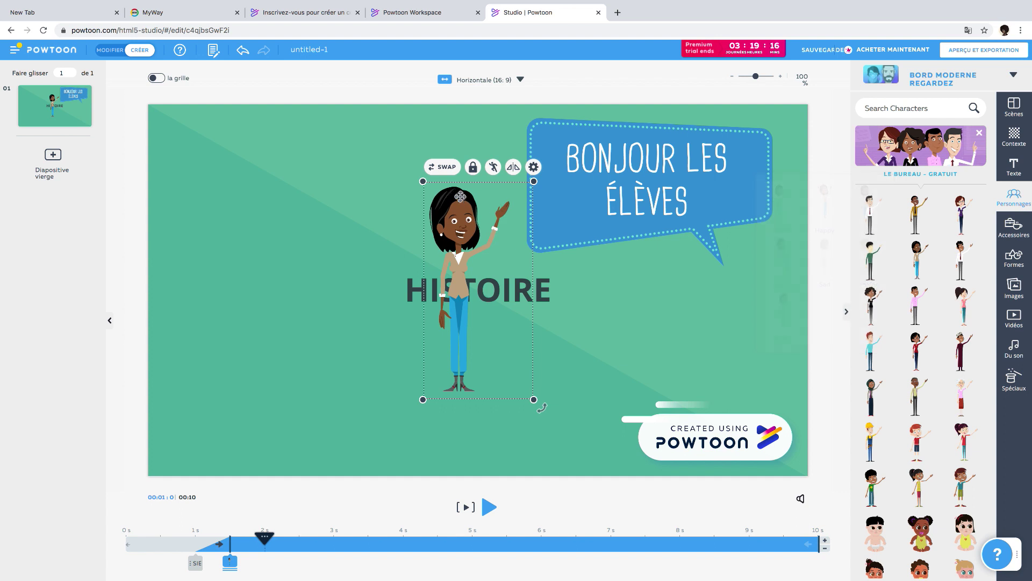
pyautogui.click(437, 185)
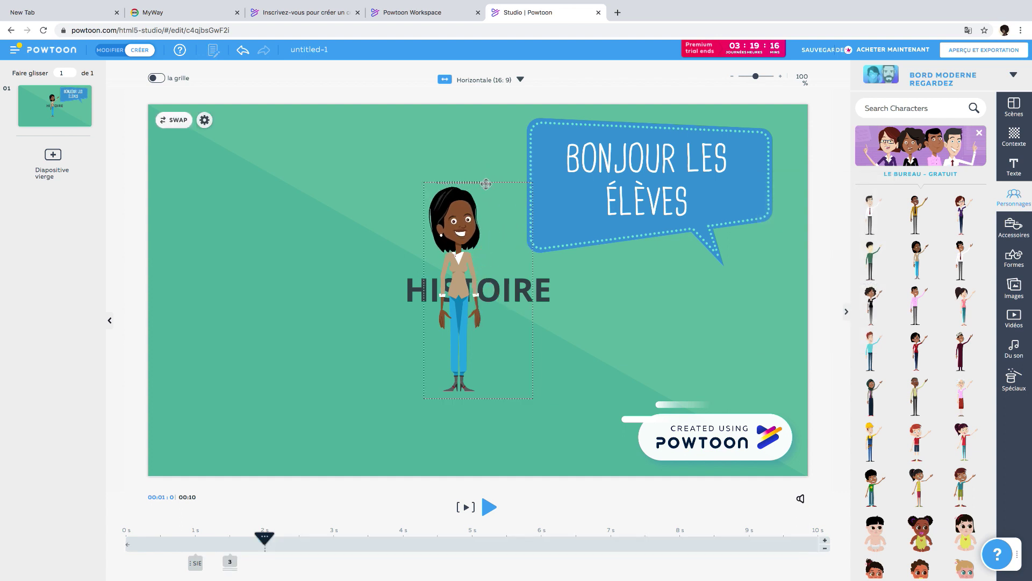
pyautogui.click(437, 186)
pyautogui.moveTo(422, 185); pyautogui.dragTo(278, 184)
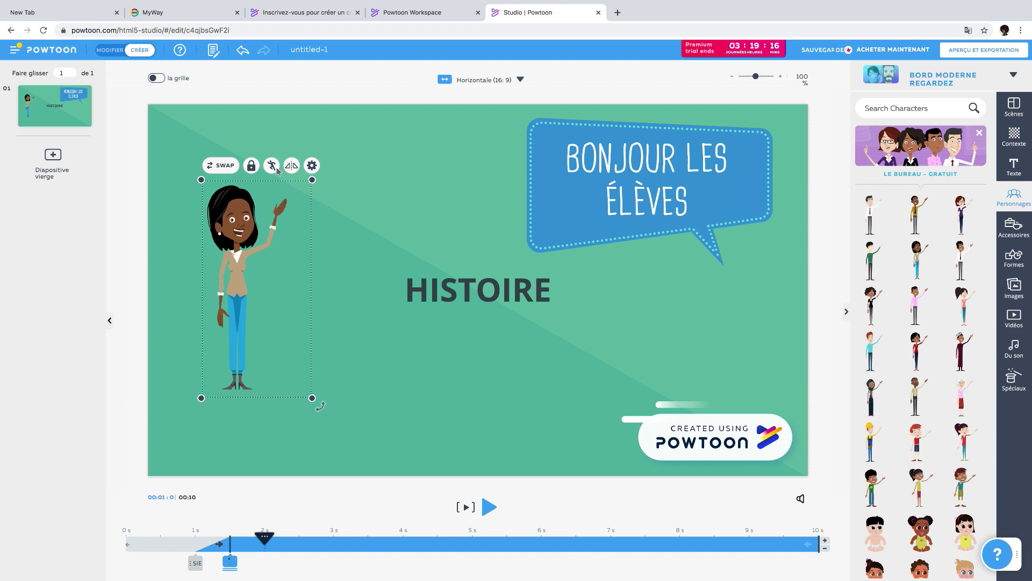
# Change the woman character's pose to "Idée".
pyautogui.click(272, 166)
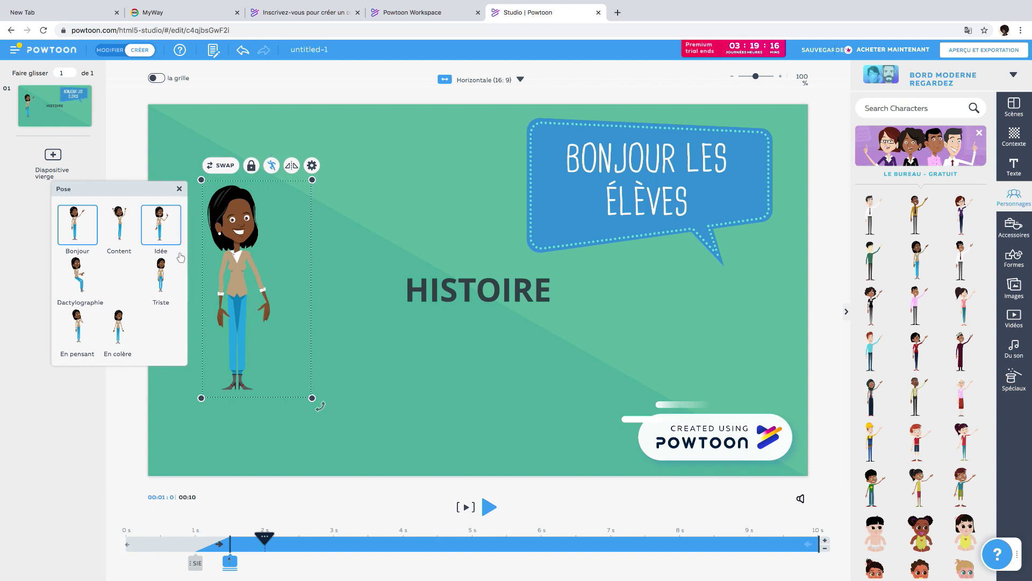
pyautogui.click(160, 235)
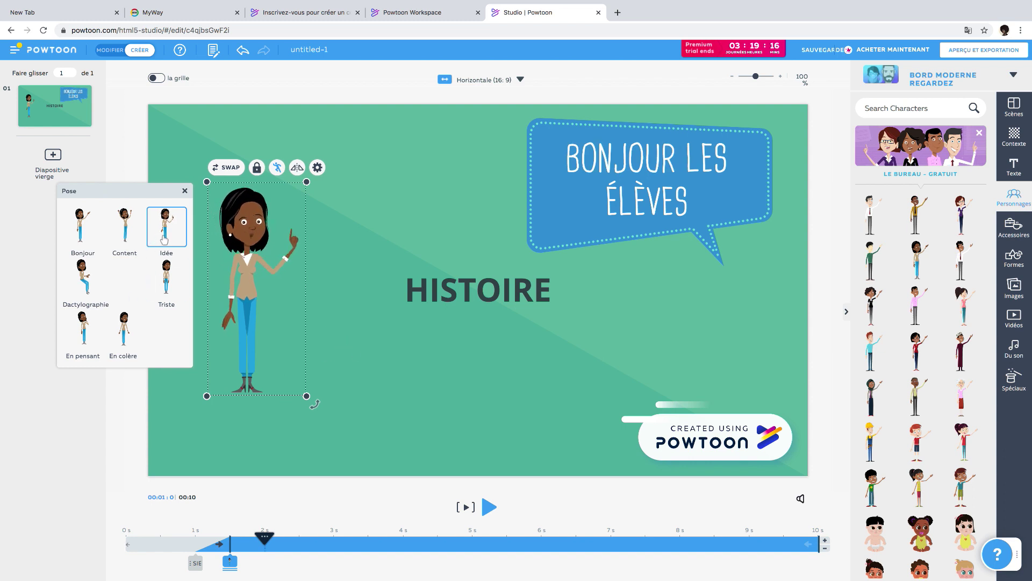
pyautogui.click(333, 283)
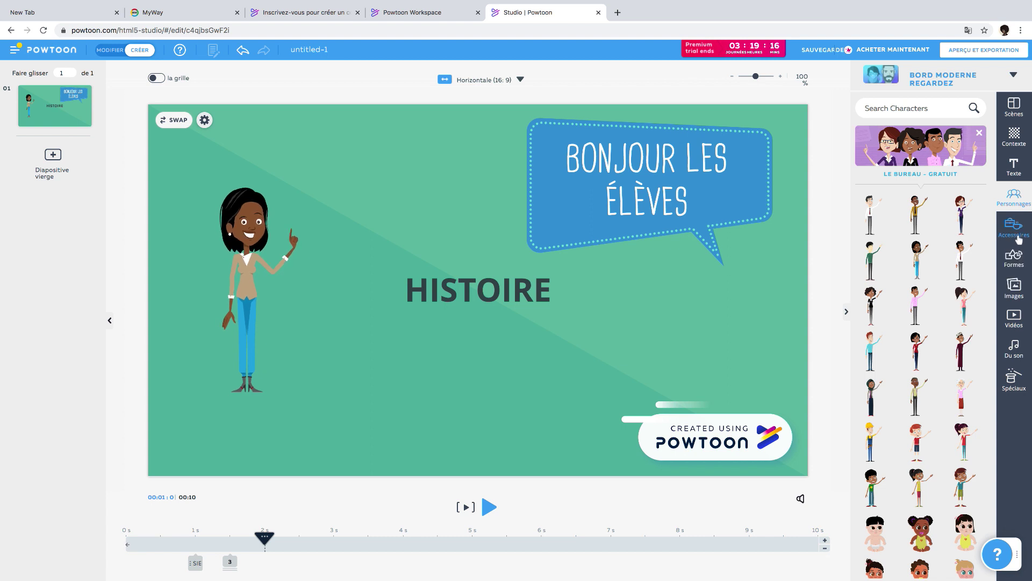
# Add the red-screen laptop from the "Basique - Gratuit" props and place it below the speech bubble, right of the title.
pyautogui.click(1015, 229)
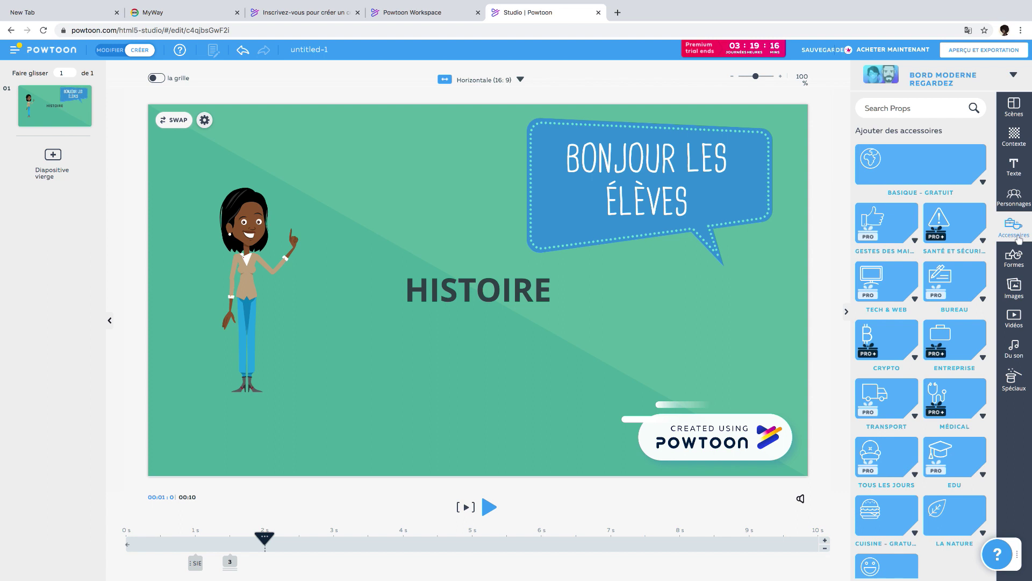
pyautogui.click(938, 182)
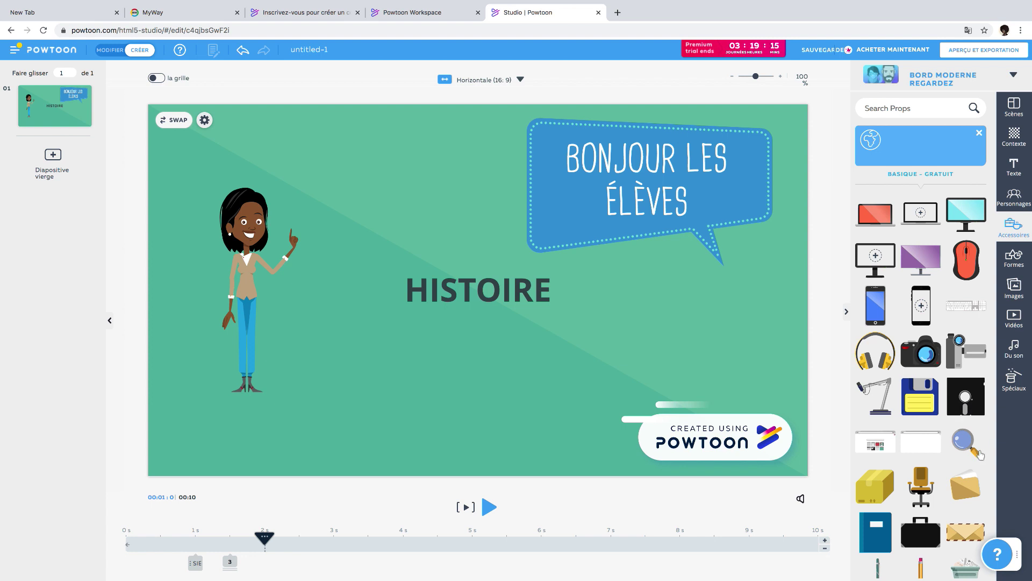
pyautogui.click(876, 217)
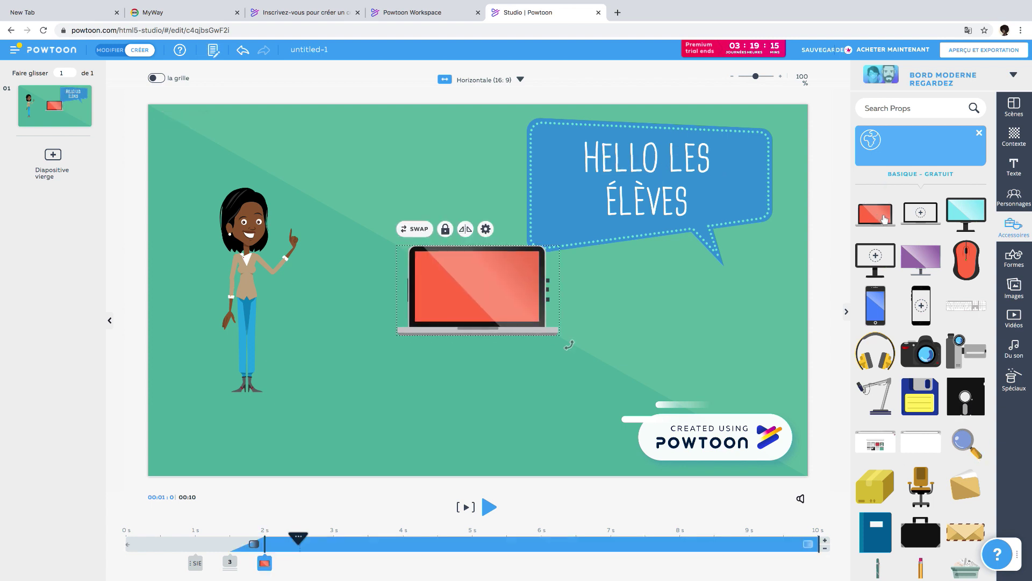
pyautogui.moveTo(461, 250); pyautogui.dragTo(683, 307)
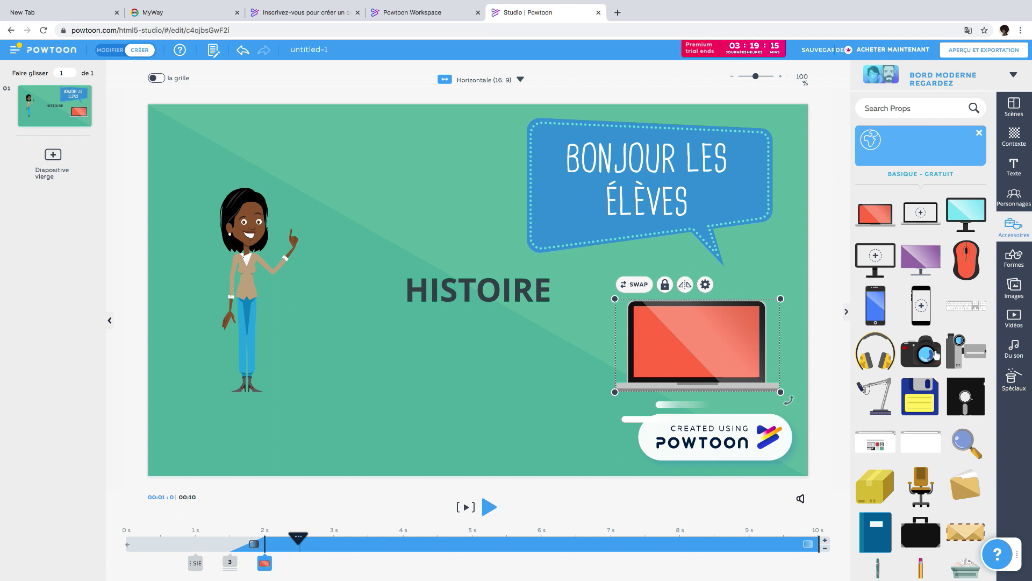
# Add the staircase from the animated shapes, shrink it and place it at the lower right of the woman character.
pyautogui.click(1015, 267)
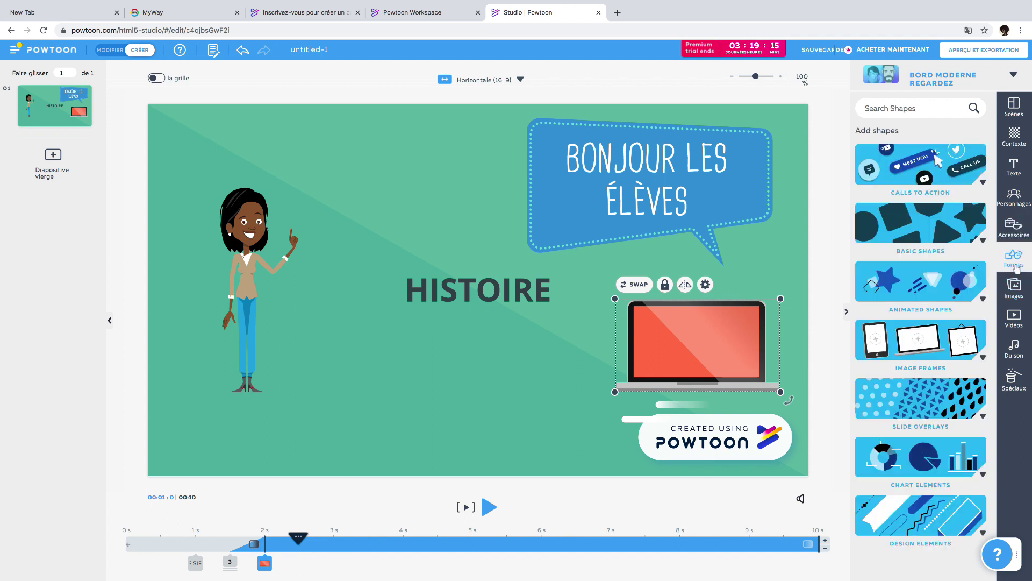
pyautogui.click(920, 292)
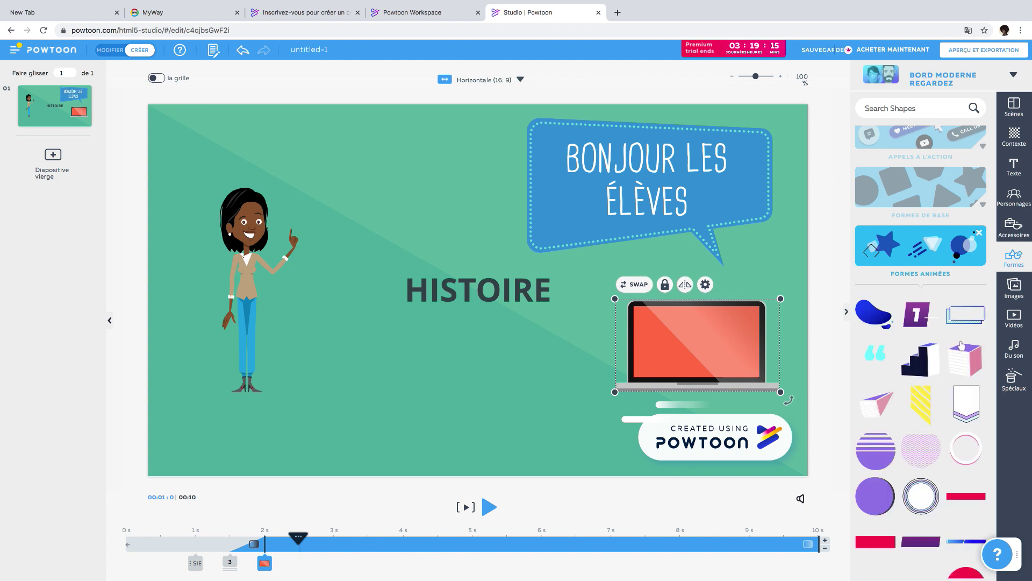
pyautogui.click(929, 365)
pyautogui.click(784, 356)
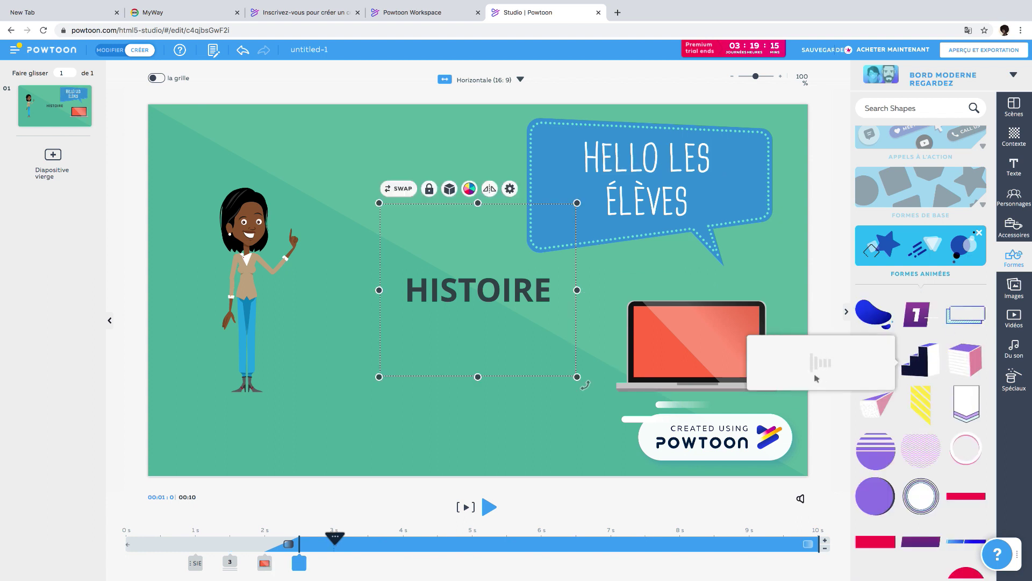
pyautogui.moveTo(577, 204); pyautogui.dragTo(469, 257)
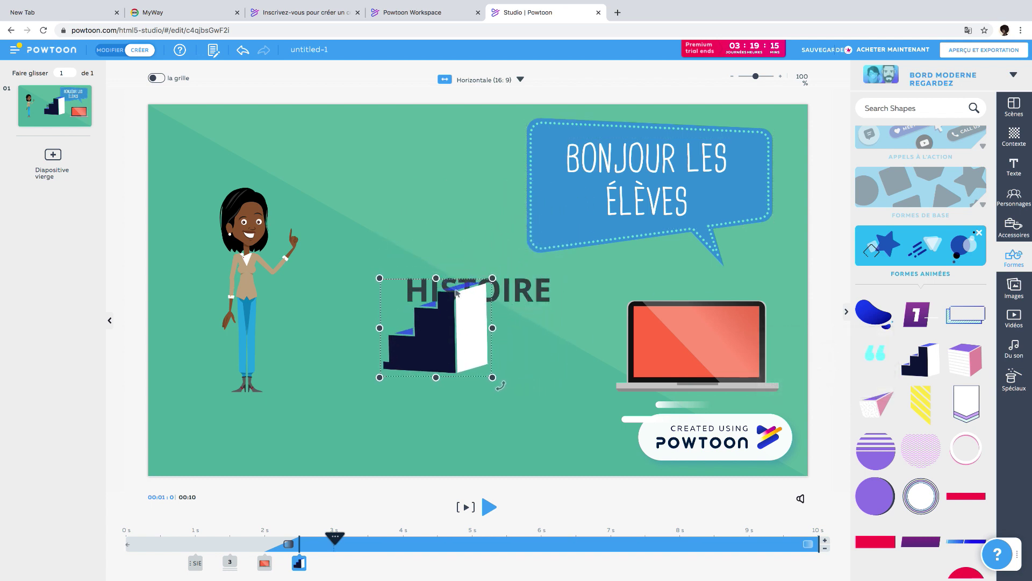
pyautogui.moveTo(387, 355); pyautogui.dragTo(307, 420)
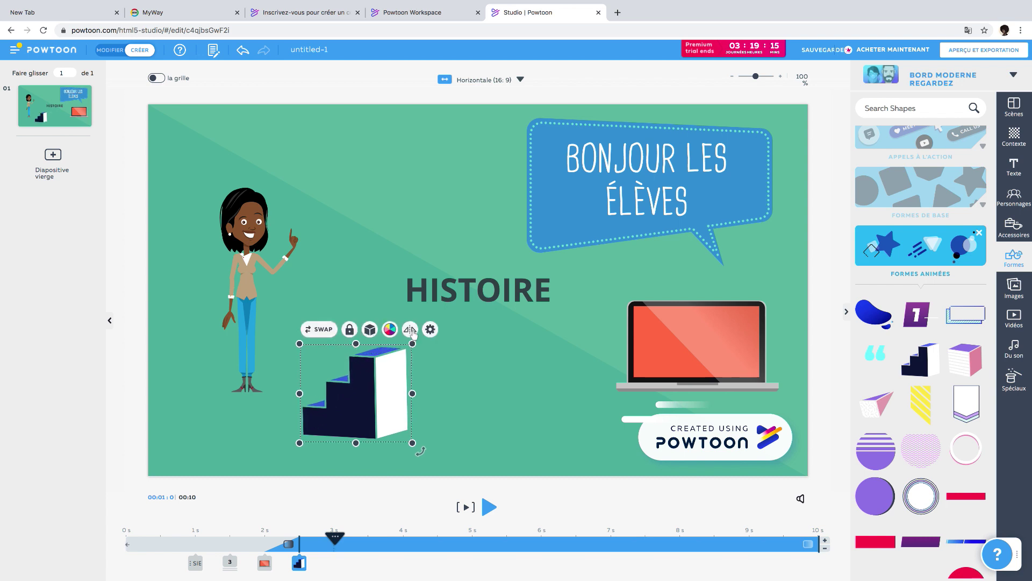
# Flip the staircase shape horizontally and colour it orange.
pyautogui.click(412, 331)
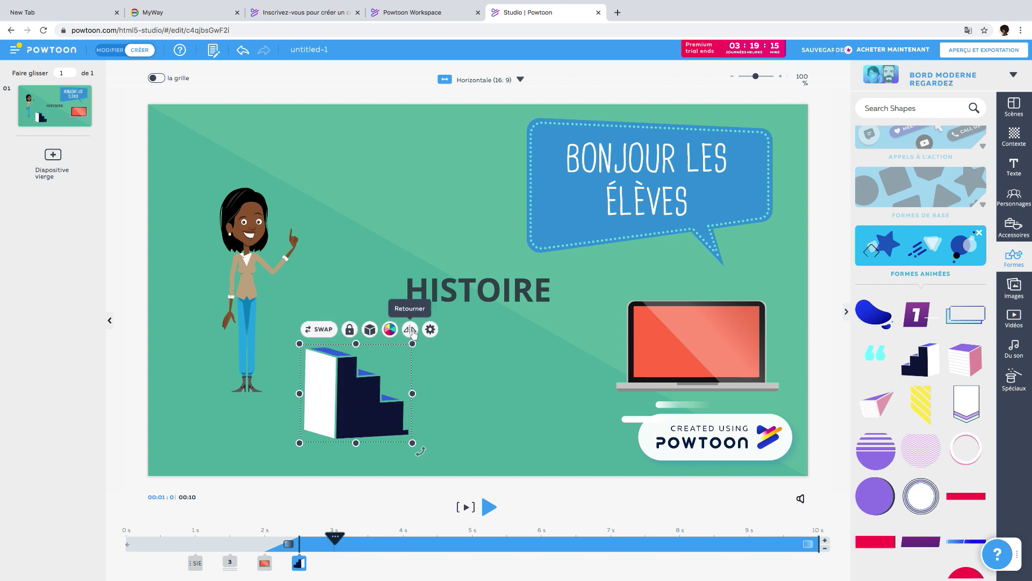
pyautogui.click(390, 329)
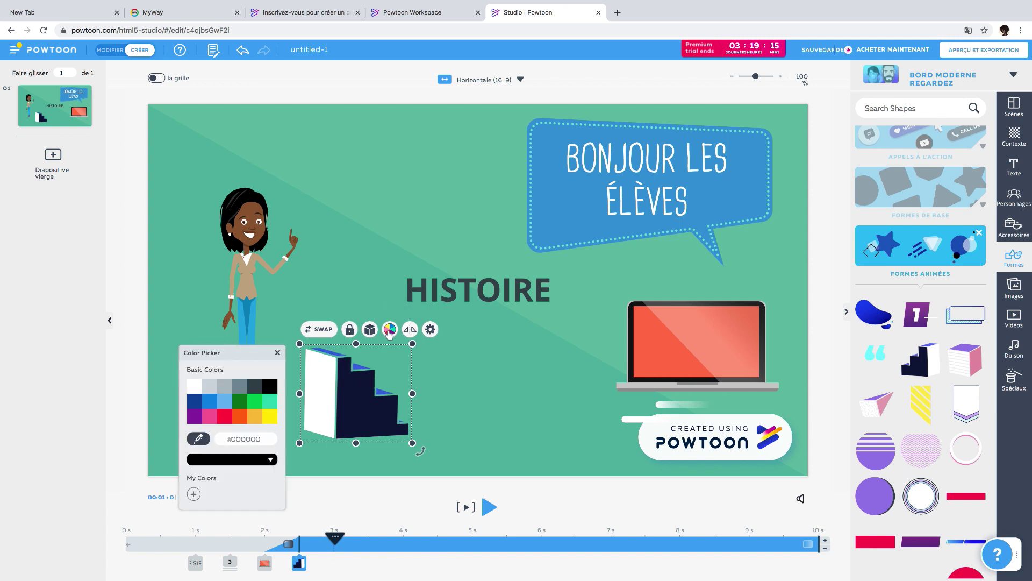
pyautogui.click(239, 418)
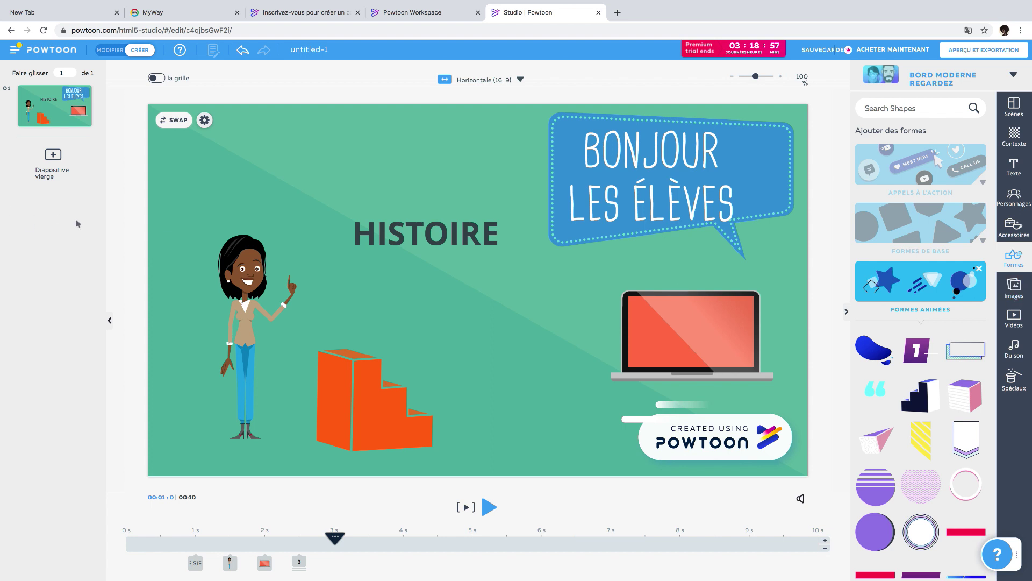
# Add a blank second slide and insert the sample hot-air balloon picture from "Mes images".
pyautogui.click(52, 157)
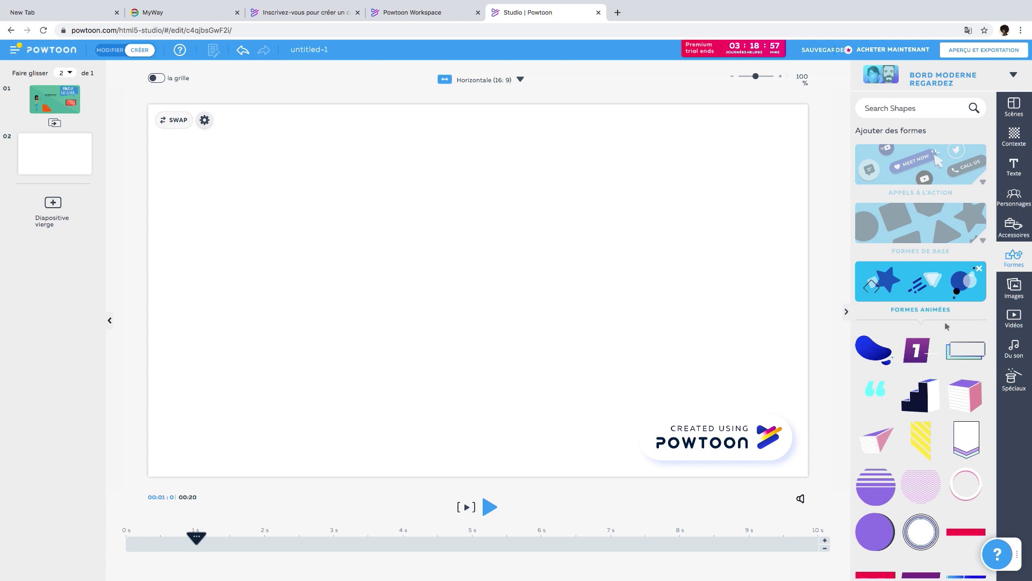
pyautogui.click(1013, 293)
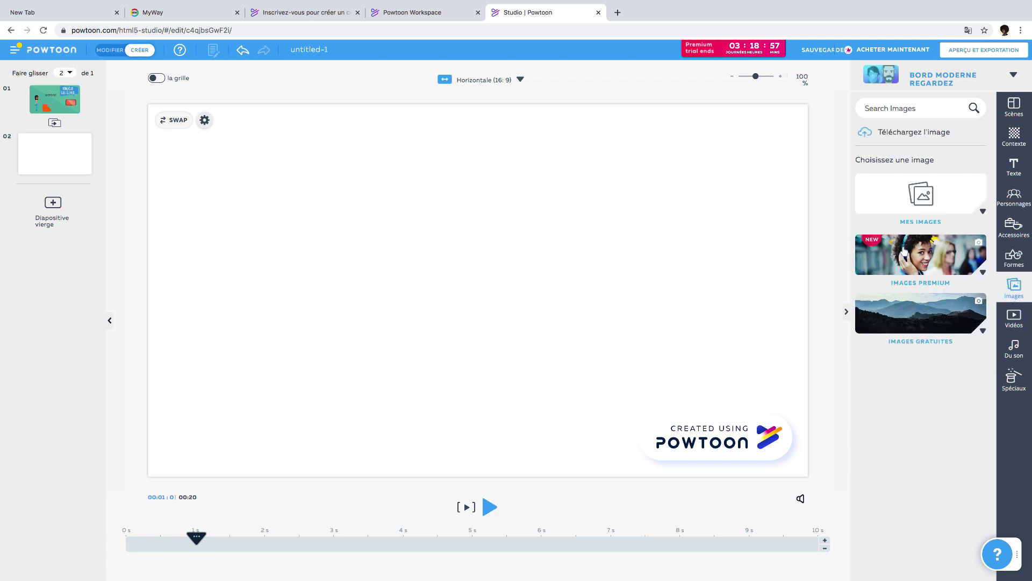
pyautogui.click(940, 208)
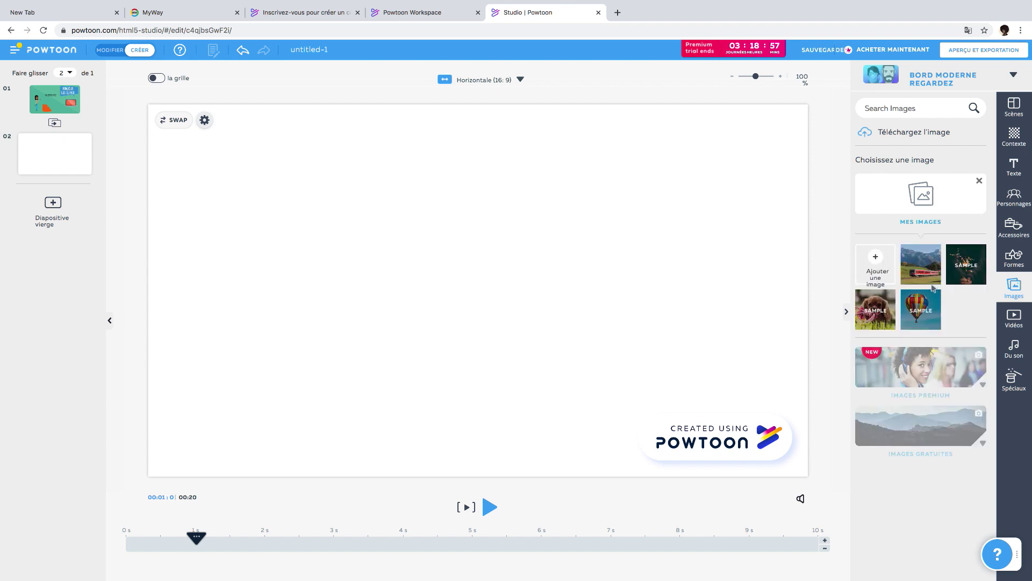
pyautogui.click(922, 308)
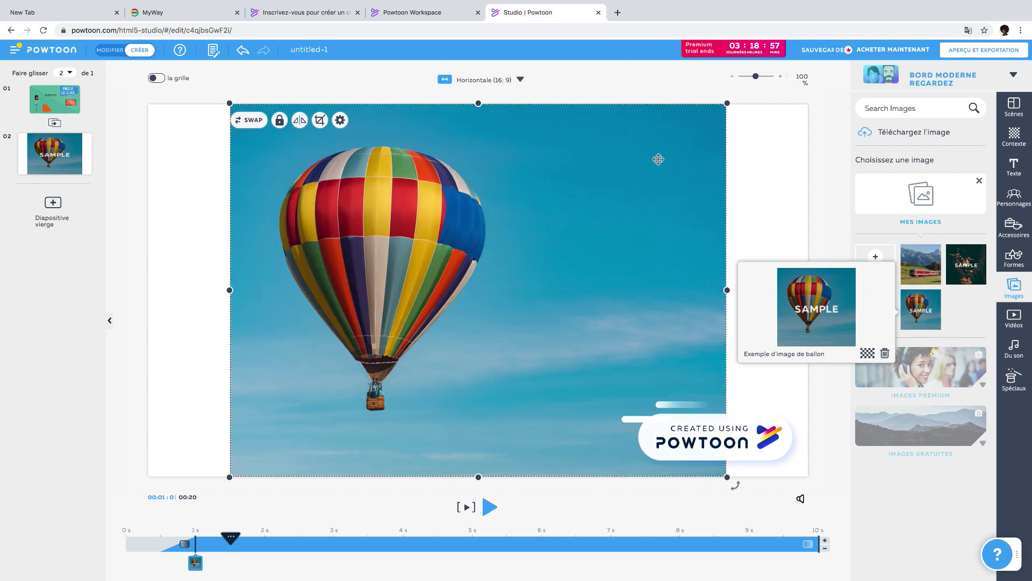
# Shrink the balloon picture and place it in the upper-left part of the slide.
pyautogui.moveTo(727, 103); pyautogui.dragTo(573, 219)
pyautogui.moveTo(491, 237); pyautogui.dragTo(433, 166)
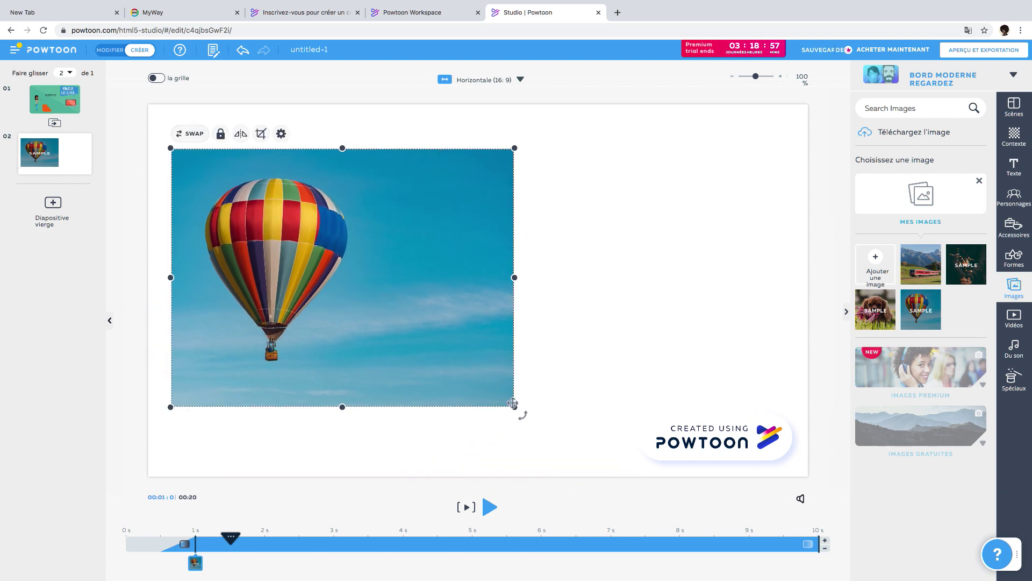
pyautogui.moveTo(517, 407); pyautogui.dragTo(490, 371)
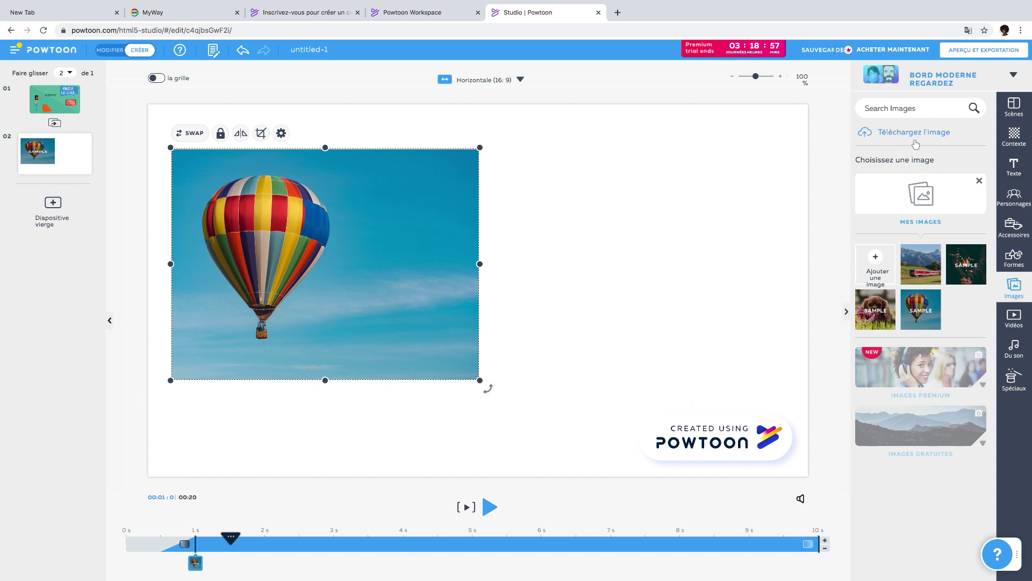
# Add a blank third slide and insert the red hearts clip from "Mes vidéos".
pyautogui.click(1014, 318)
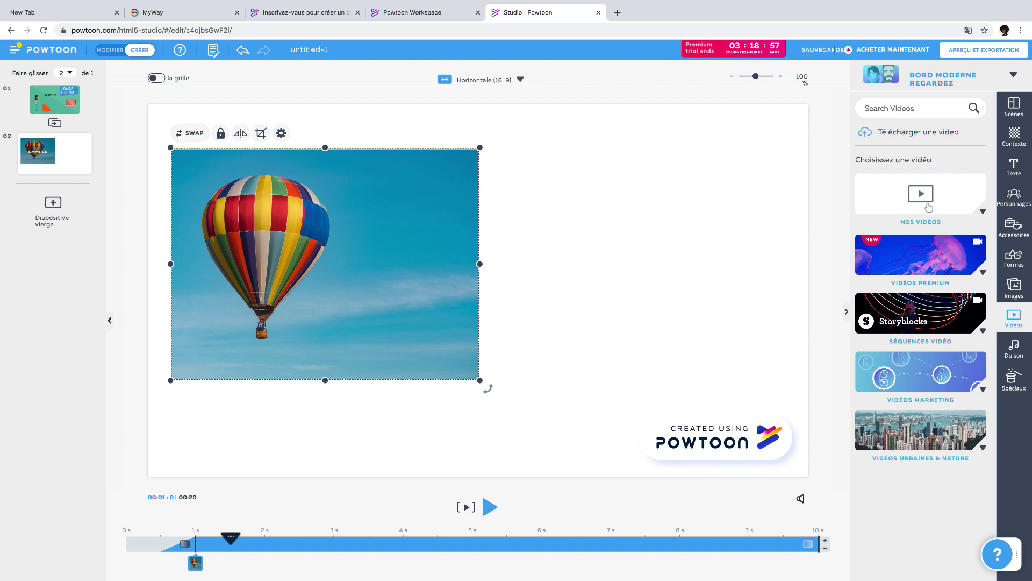
pyautogui.click(948, 209)
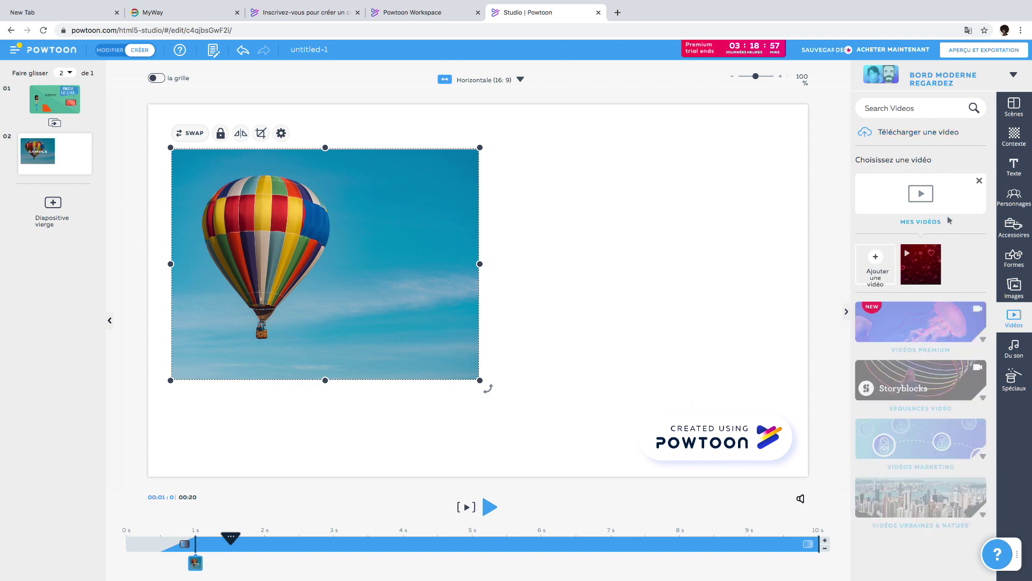
pyautogui.click(54, 208)
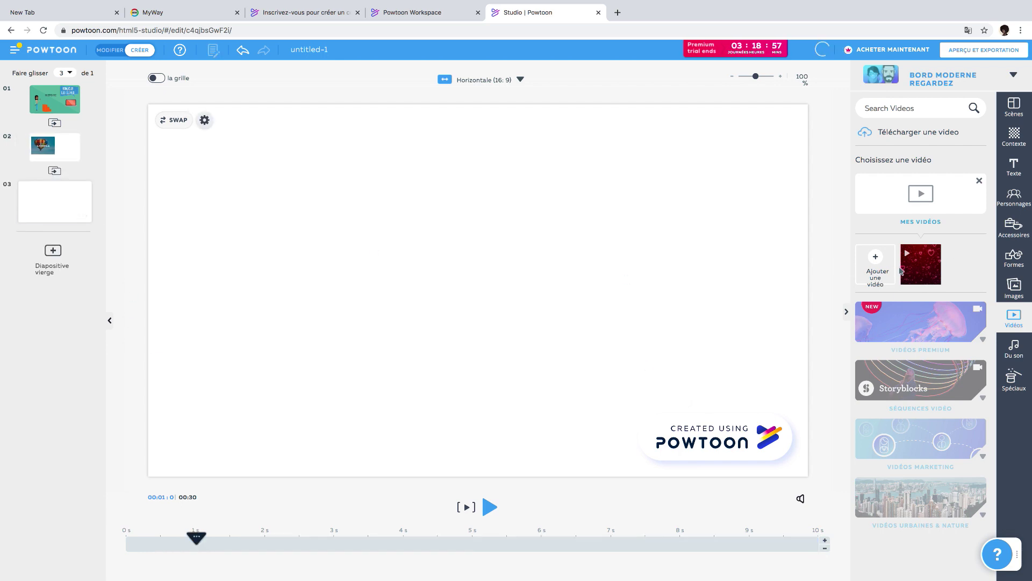
pyautogui.click(920, 270)
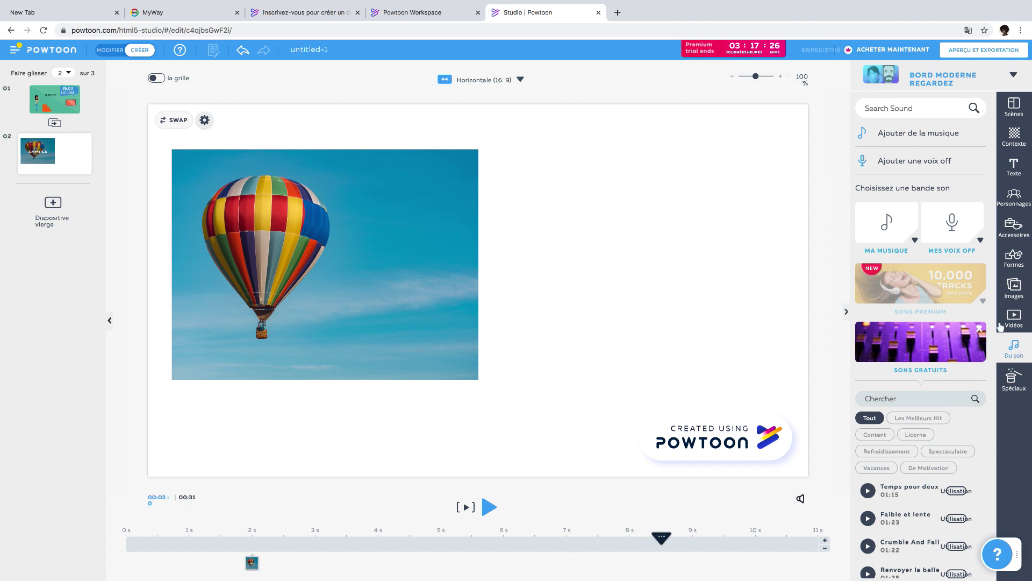
# Examine the import options for adding a voice-over and for adding music.
pyautogui.click(880, 163)
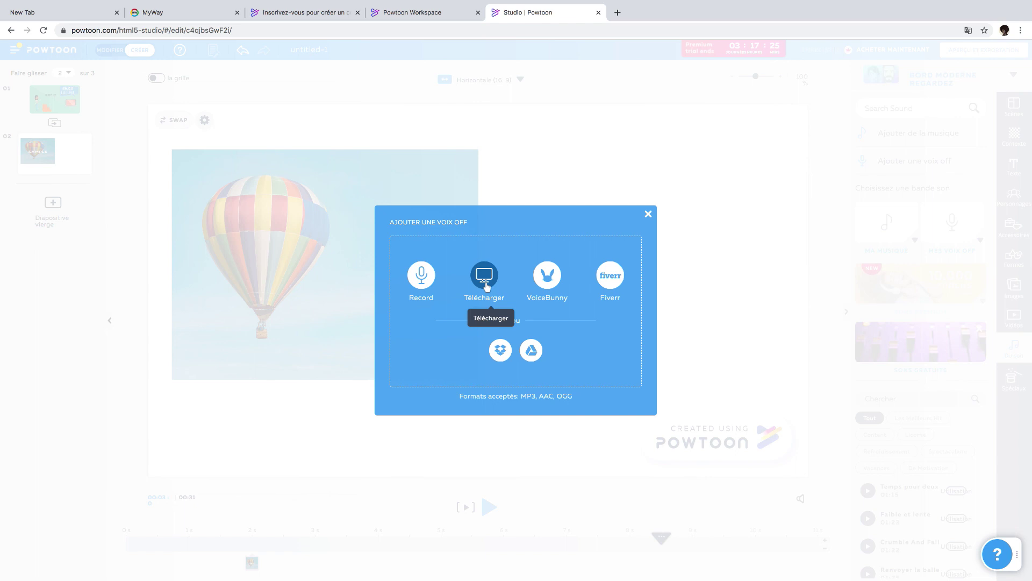
pyautogui.click(649, 216)
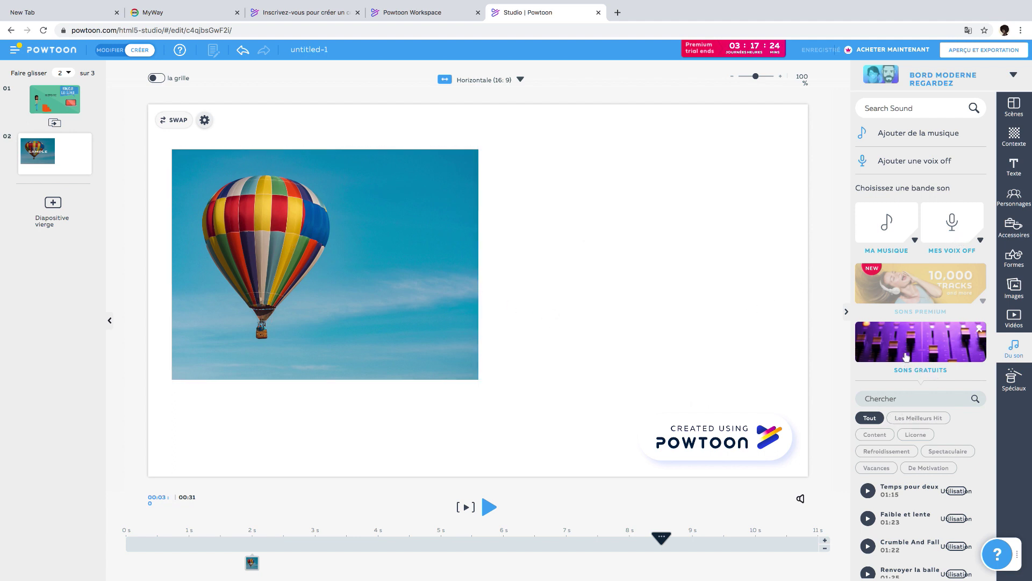
pyautogui.click(903, 144)
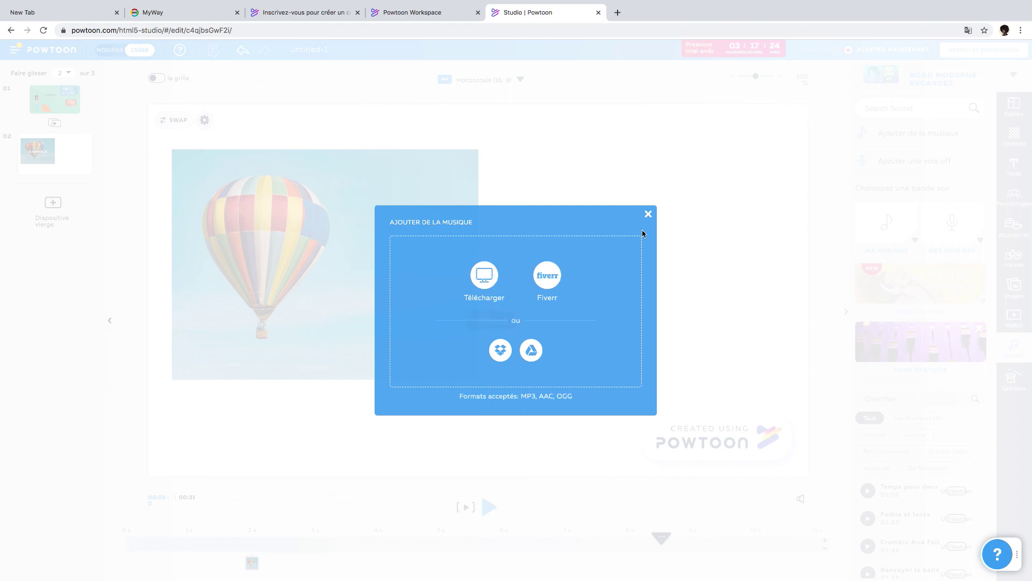
pyautogui.click(647, 214)
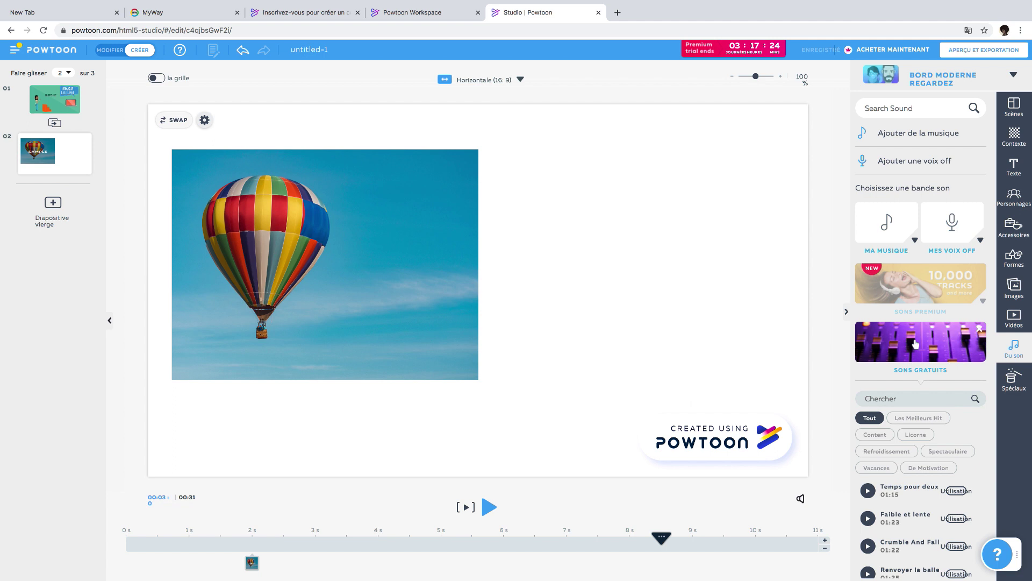
# Add the first Santa character from the "Vacances d'hiver" specials and place it right of the balloon picture.
pyautogui.click(1014, 381)
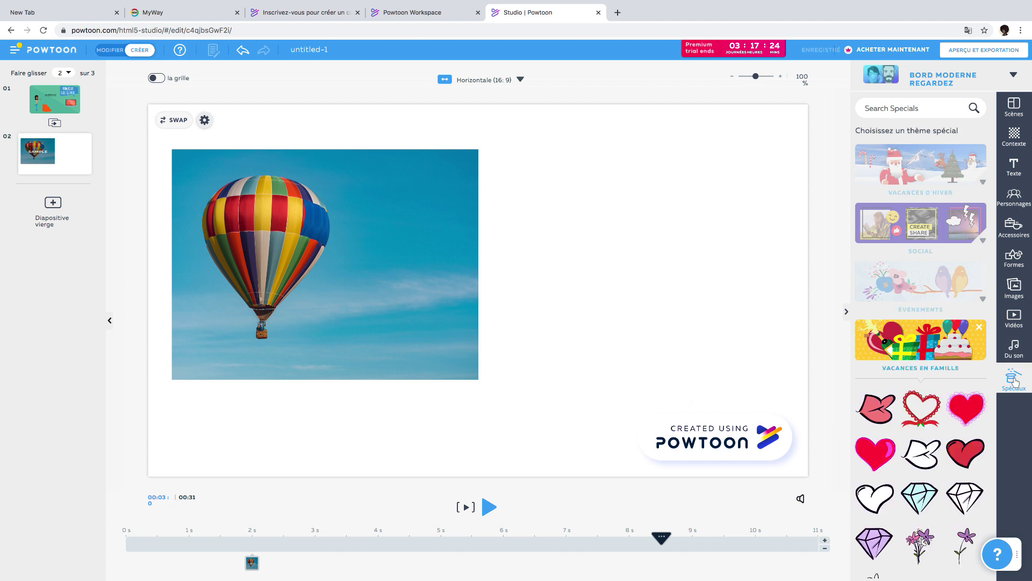
pyautogui.click(887, 174)
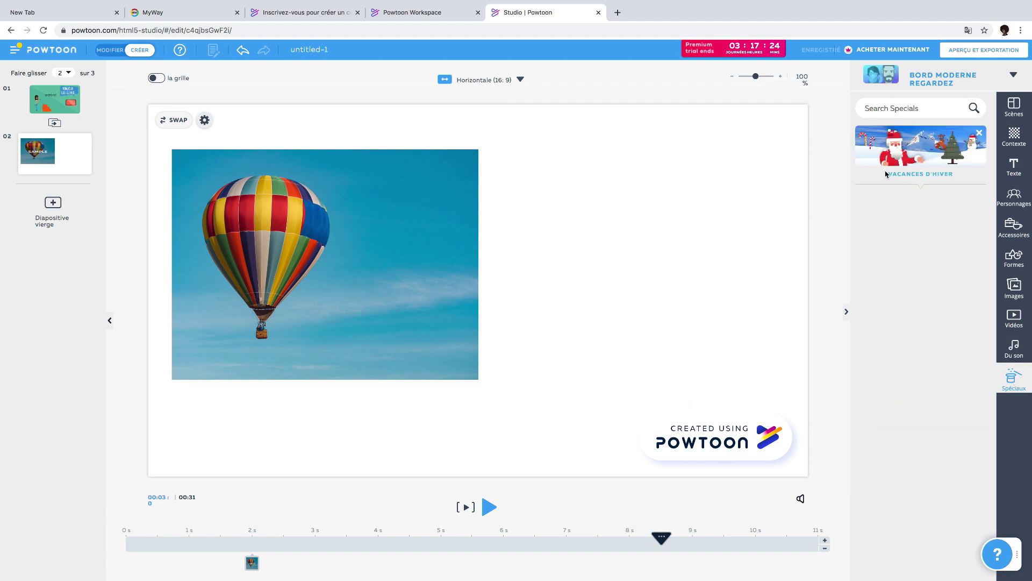
pyautogui.click(873, 224)
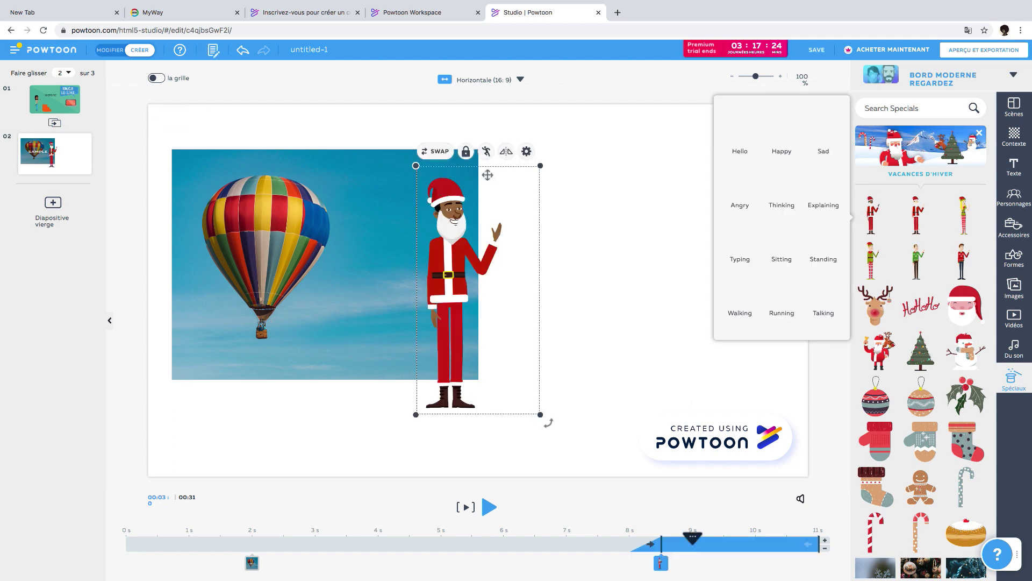
pyautogui.moveTo(487, 168); pyautogui.dragTo(665, 146)
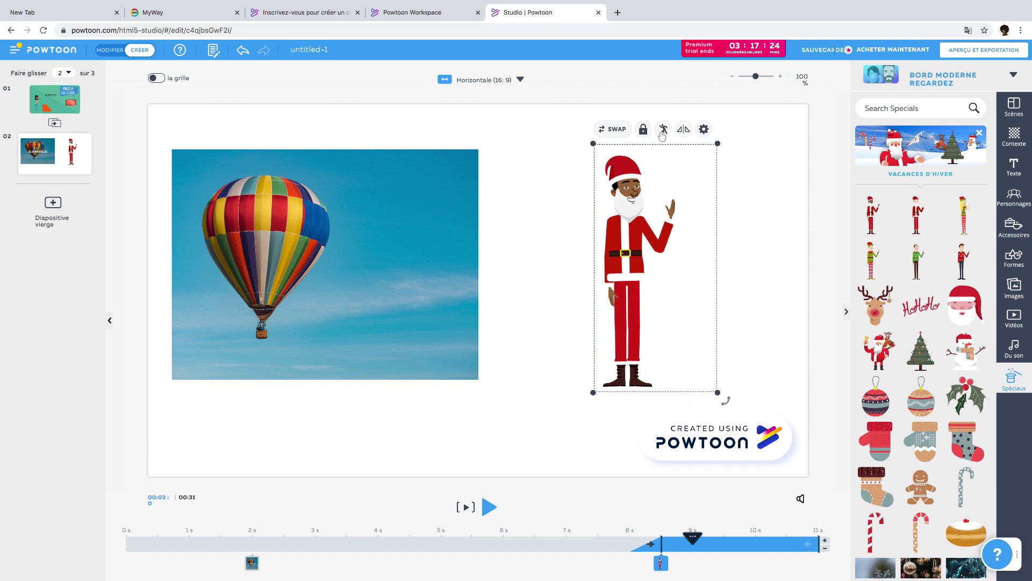
# Change the Santa character's pose to "Content".
pyautogui.click(664, 129)
pyautogui.click(515, 200)
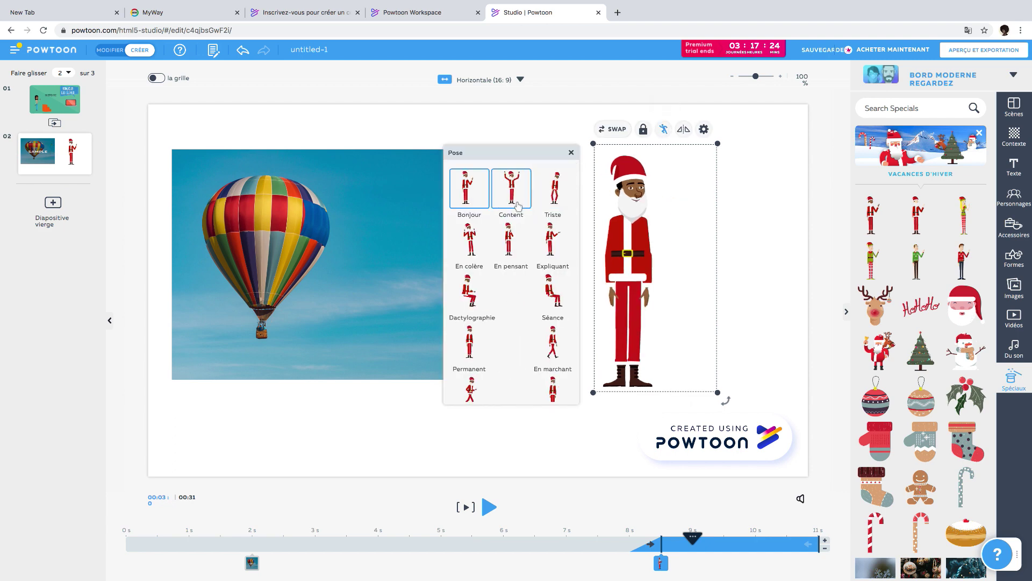
pyautogui.click(796, 240)
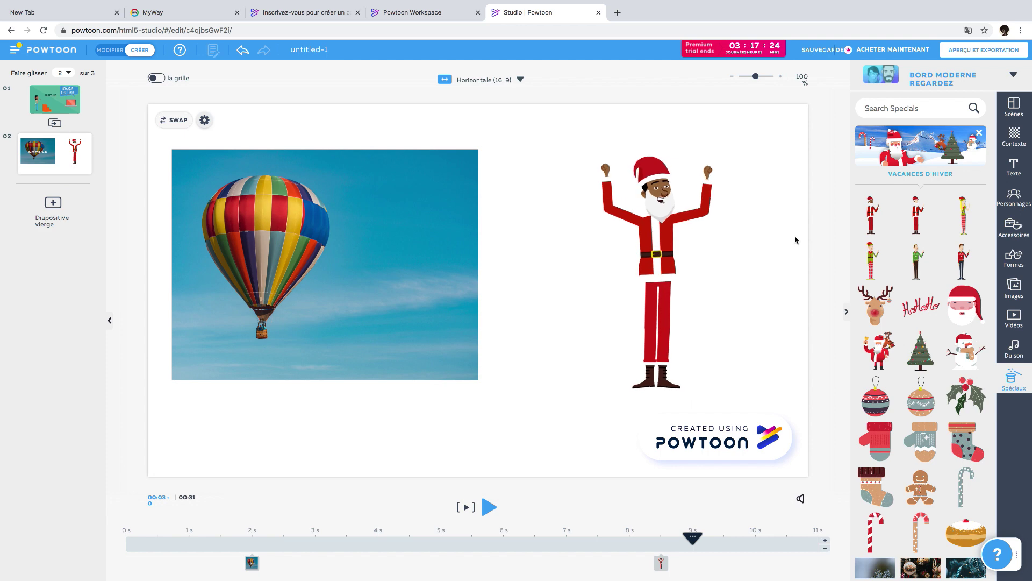
# Add a blank third slide and insert the red "HoHoHo" lettering from the "Vacances d'hiver" specials.
pyautogui.click(53, 205)
pyautogui.click(918, 305)
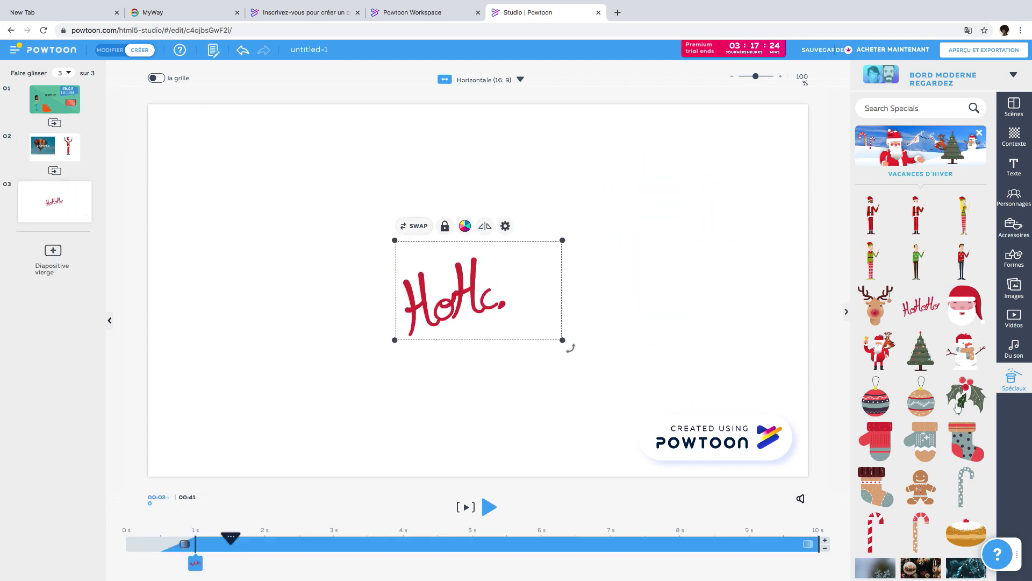
pyautogui.click(923, 161)
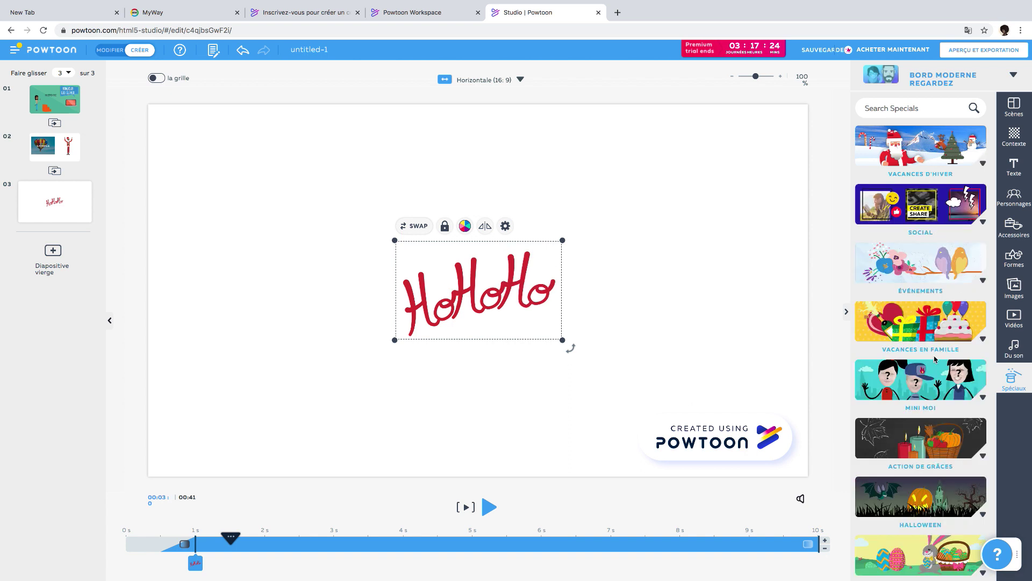
# Add the cloud from the "Vacances en famille" specials and place it in the slide's upper-right area.
pyautogui.click(921, 333)
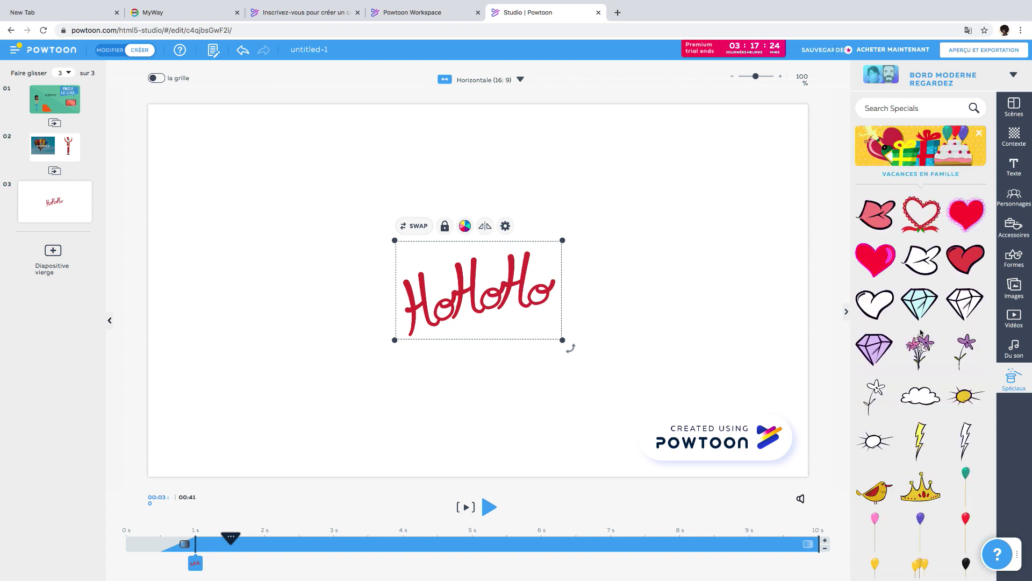
pyautogui.click(924, 401)
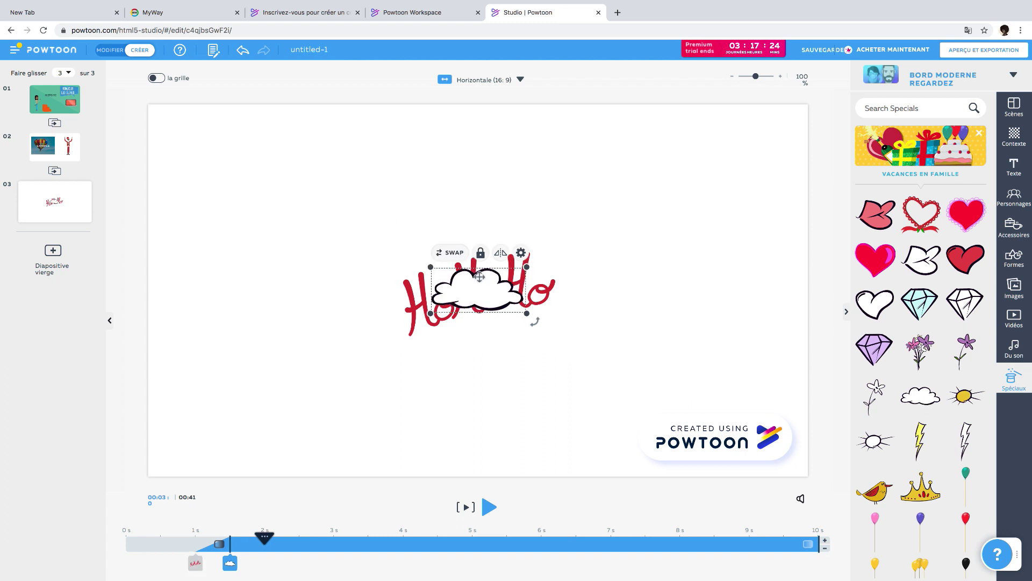
pyautogui.moveTo(491, 279)
pyautogui.mouseDown()
pyautogui.moveTo(544, 278)
pyautogui.moveTo(672, 208)
pyautogui.moveTo(692, 144)
pyautogui.mouseUp()
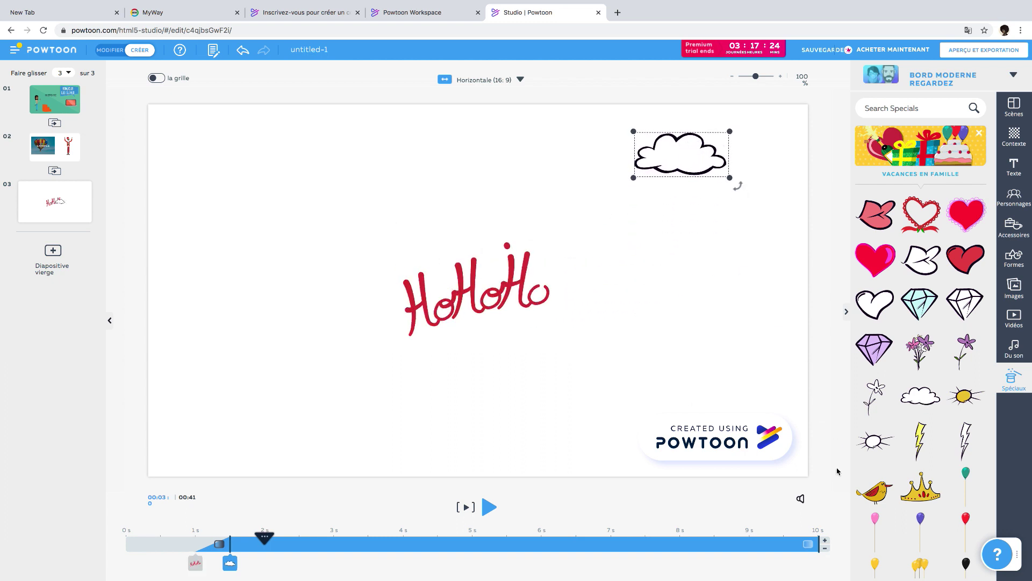
# Add the yellow bird, move the "HoHoHo" lettering up and place the bird at the slide's lower left.
pyautogui.click(883, 493)
pyautogui.moveTo(503, 275)
pyautogui.mouseDown()
pyautogui.moveTo(274, 338)
pyautogui.moveTo(629, 357)
pyautogui.moveTo(667, 265)
pyautogui.moveTo(498, 194)
pyautogui.mouseUp()
pyautogui.moveTo(470, 320)
pyautogui.mouseDown()
pyautogui.moveTo(266, 365)
pyautogui.moveTo(278, 369)
pyautogui.mouseUp()
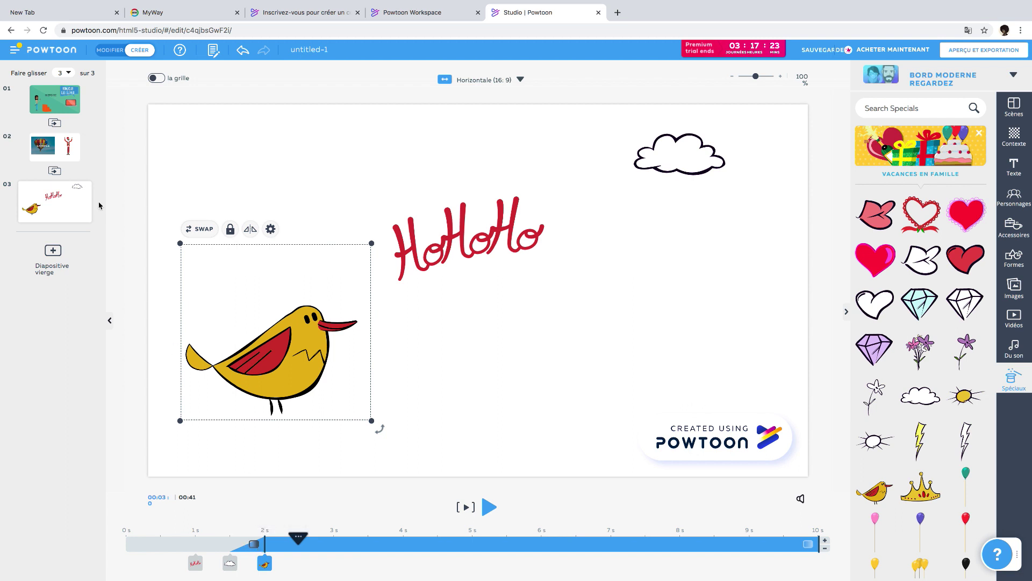
# On slide 1's timeline, move the HISTOIRE title's entrance to 2 s.
pyautogui.click(54, 99)
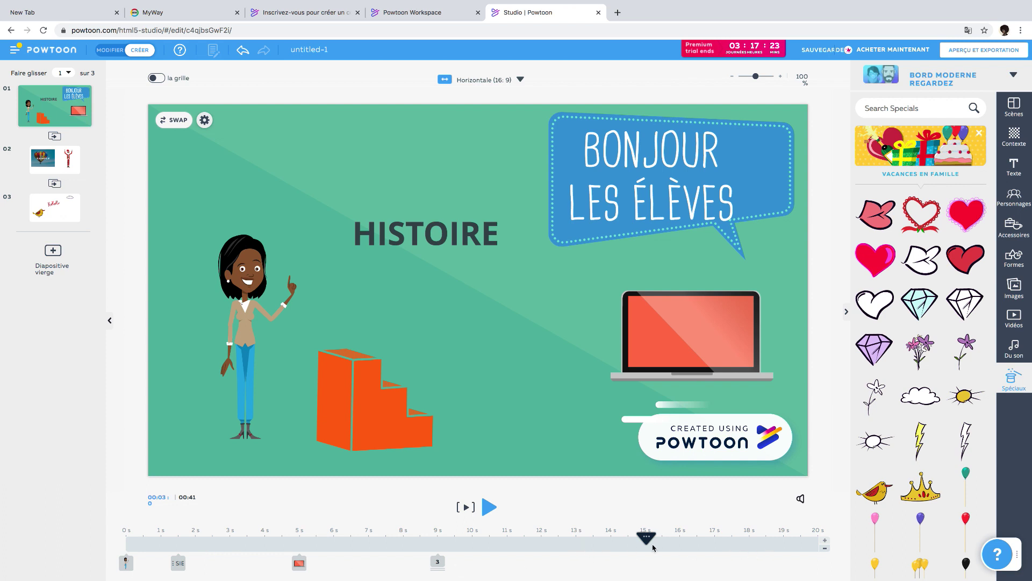
pyautogui.moveTo(824, 543)
pyautogui.click(125, 563)
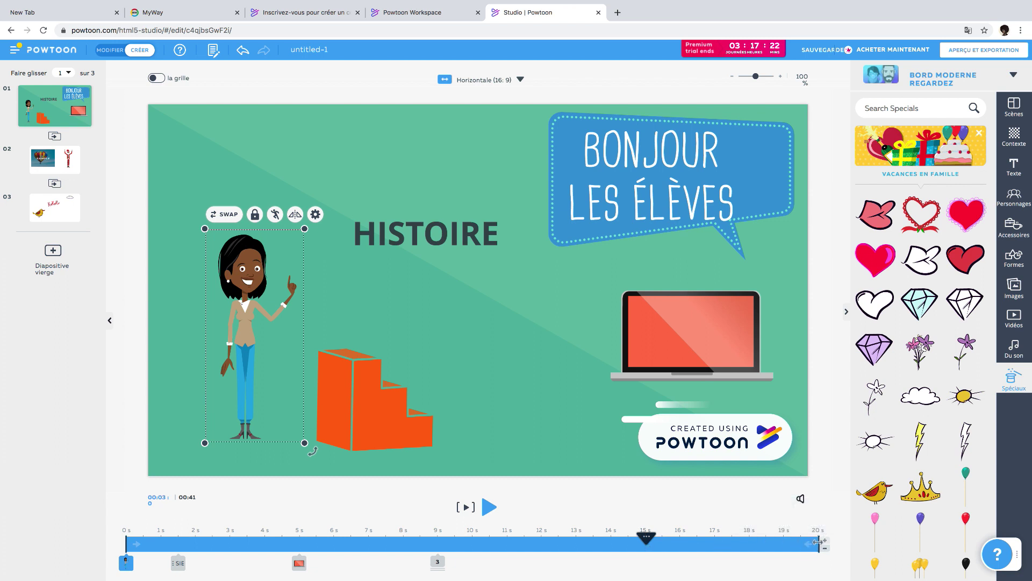
pyautogui.click(180, 564)
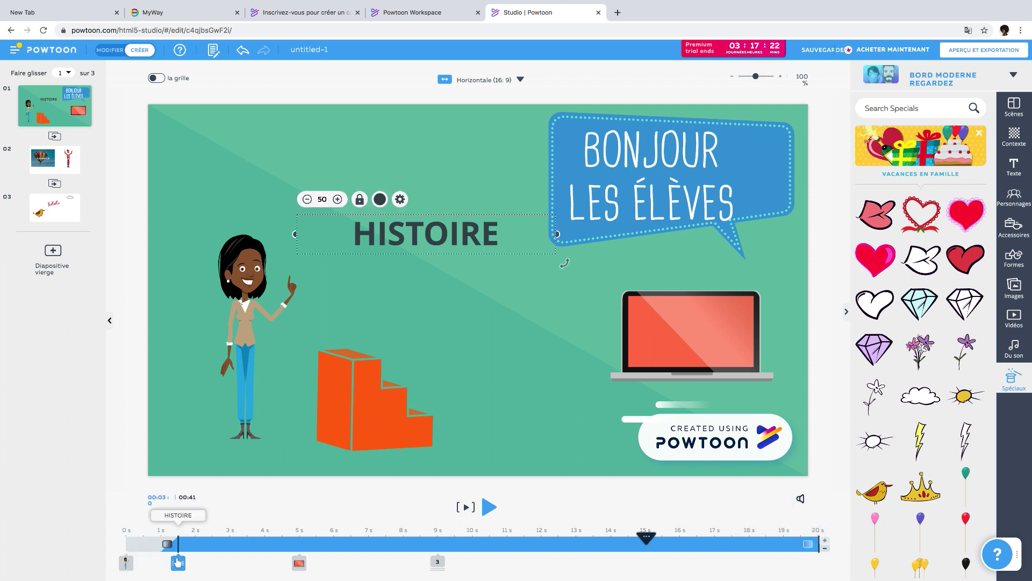
pyautogui.moveTo(179, 544); pyautogui.dragTo(194, 552)
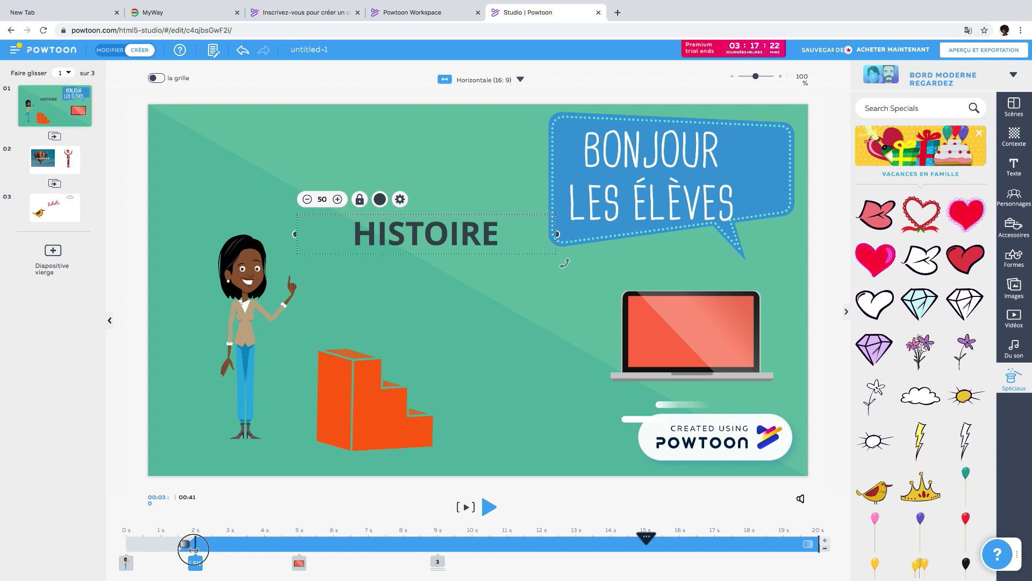
# Set the laptop to exit at 16 s and the speech bubble, its text and the staircase to enter at 10 s.
pyautogui.click(299, 563)
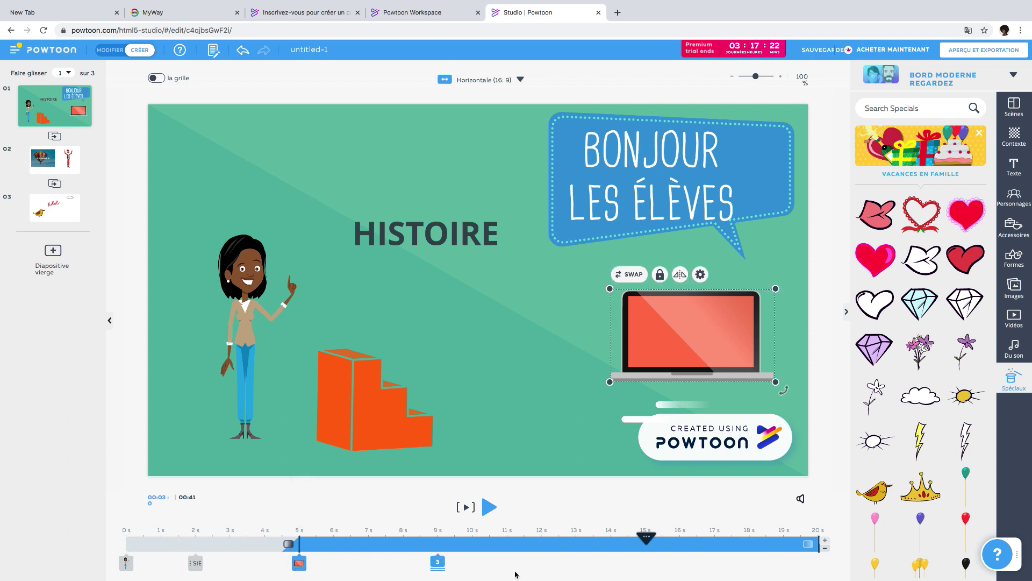
pyautogui.moveTo(818, 548); pyautogui.dragTo(681, 544)
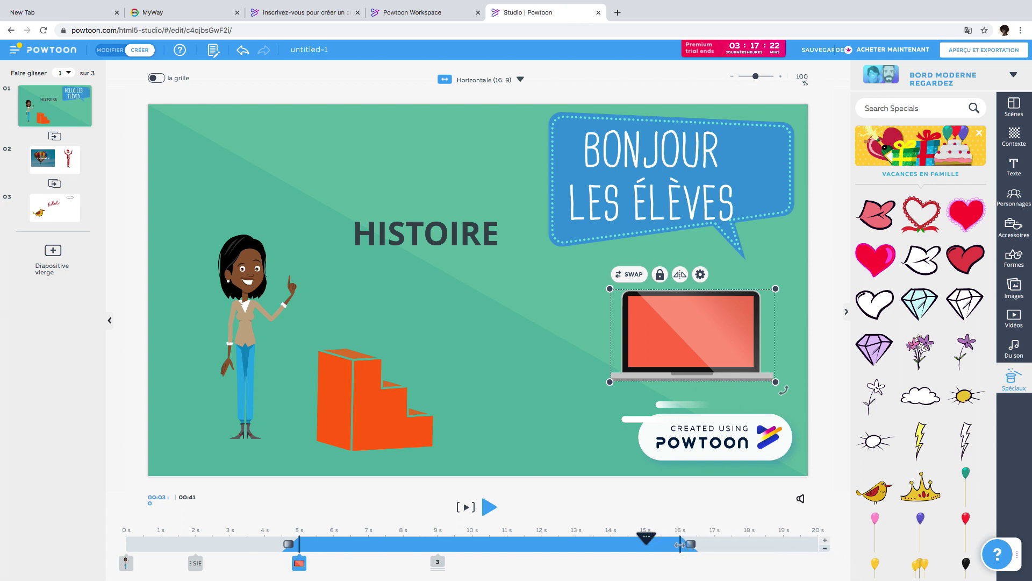
pyautogui.click(438, 562)
pyautogui.moveTo(438, 548); pyautogui.dragTo(472, 548)
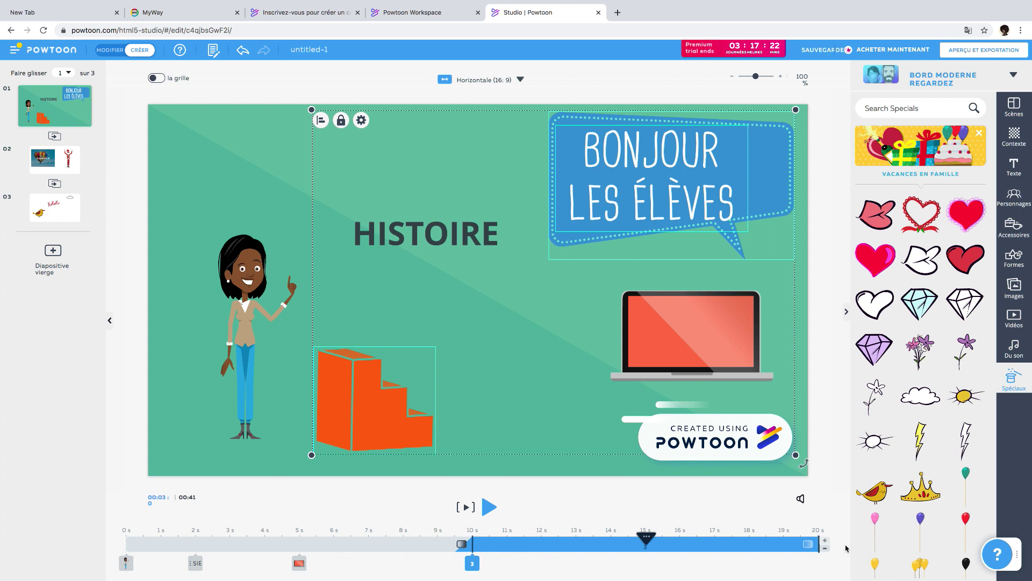
# On slide 2's timeline, move the balloon picture's entrance to 0 s.
pyautogui.click(32, 159)
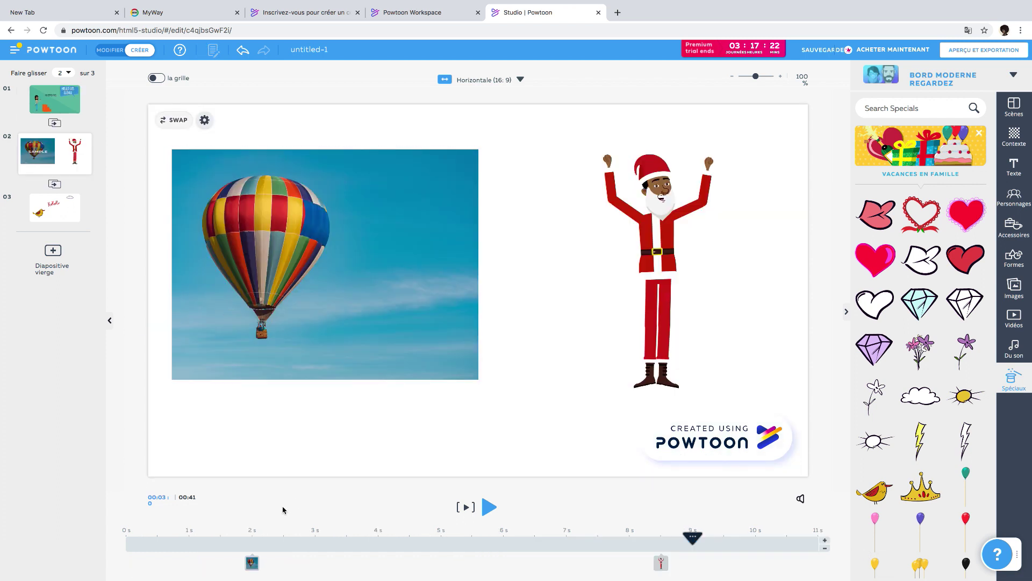
pyautogui.click(252, 562)
pyautogui.moveTo(247, 545); pyautogui.dragTo(119, 544)
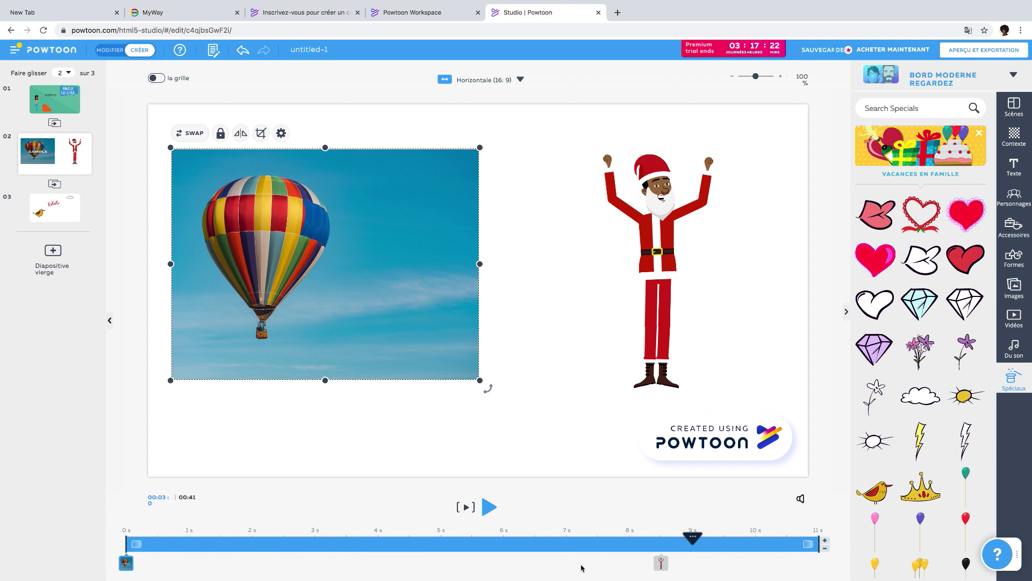
# On slide 2's timeline, move the Santa character's entrance to 6 s.
pyautogui.click(660, 563)
pyautogui.moveTo(660, 563); pyautogui.dragTo(508, 554)
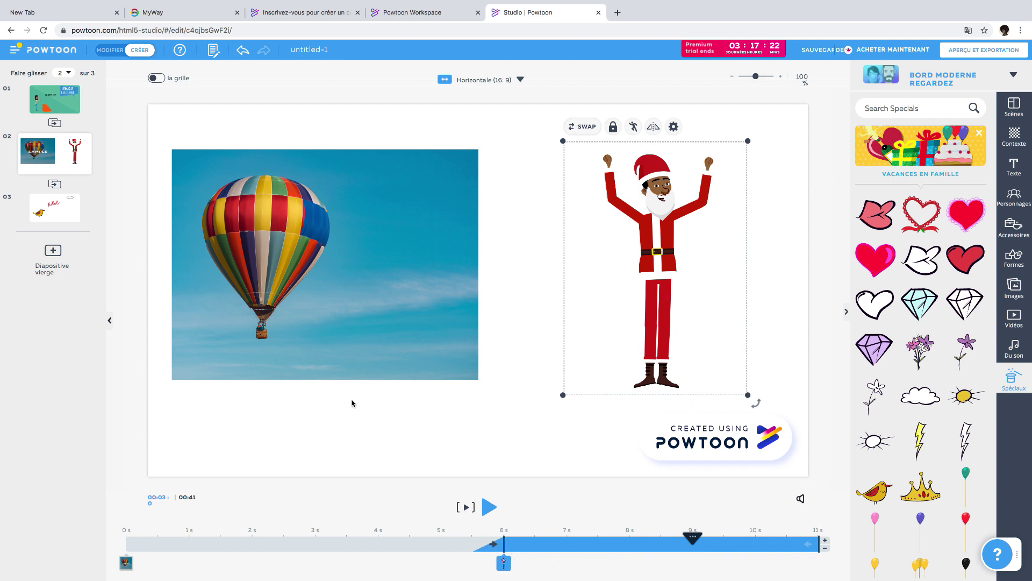
# On slide 3's timeline, set the bird to enter at 0 s and the cloud at 3 s.
pyautogui.click(46, 209)
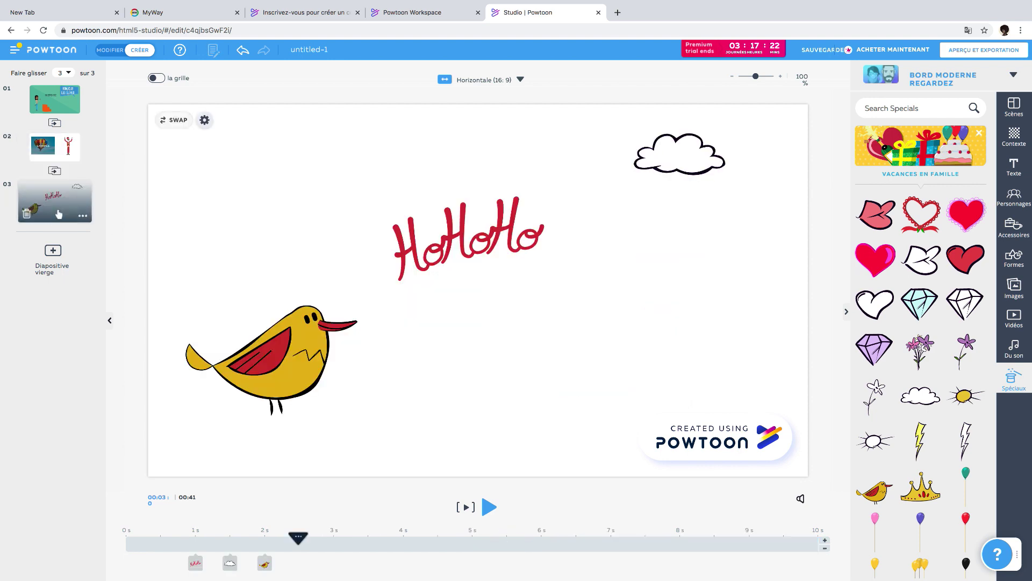
pyautogui.click(264, 563)
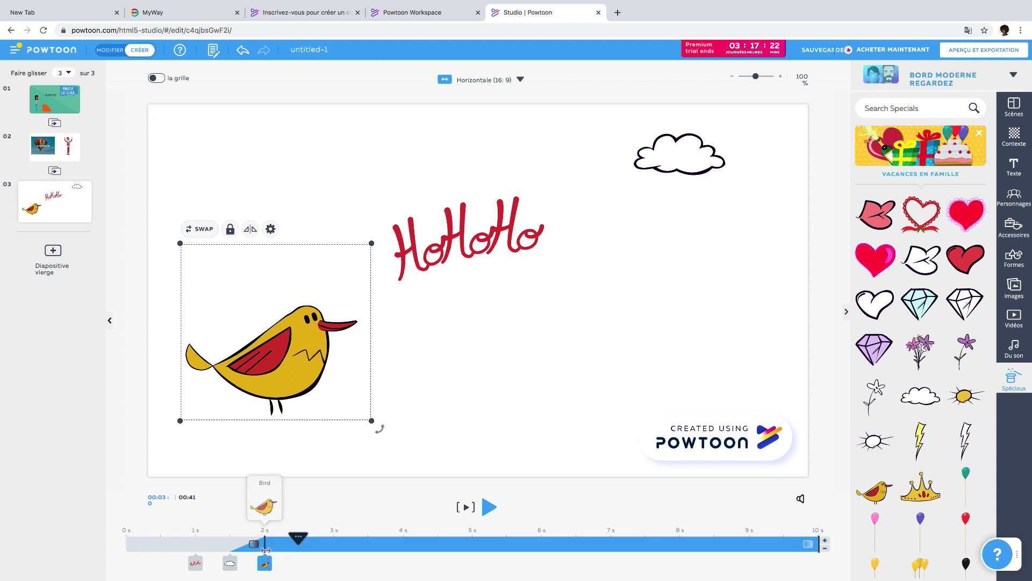
pyautogui.moveTo(191, 548); pyautogui.dragTo(126, 545)
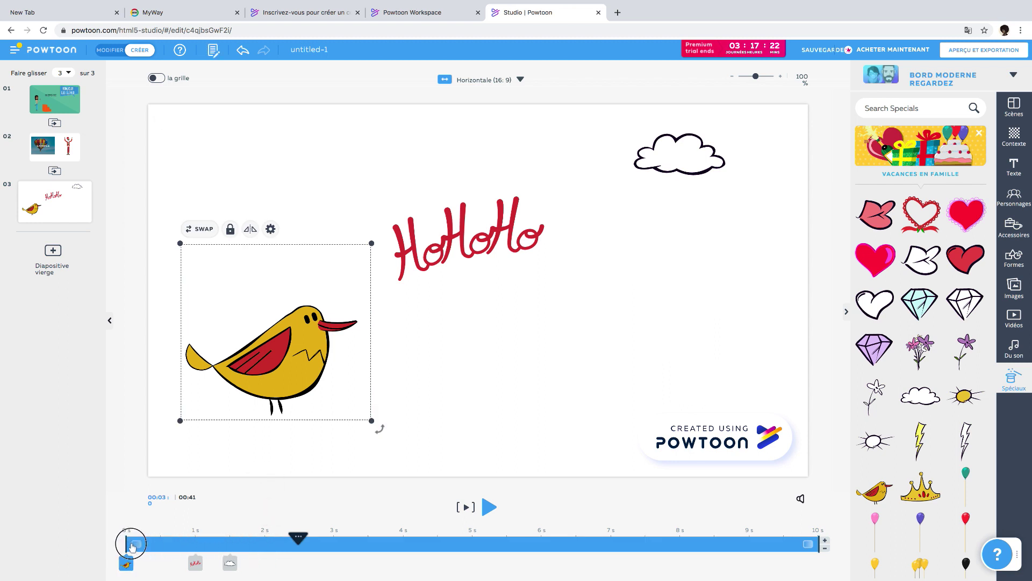
pyautogui.click(195, 563)
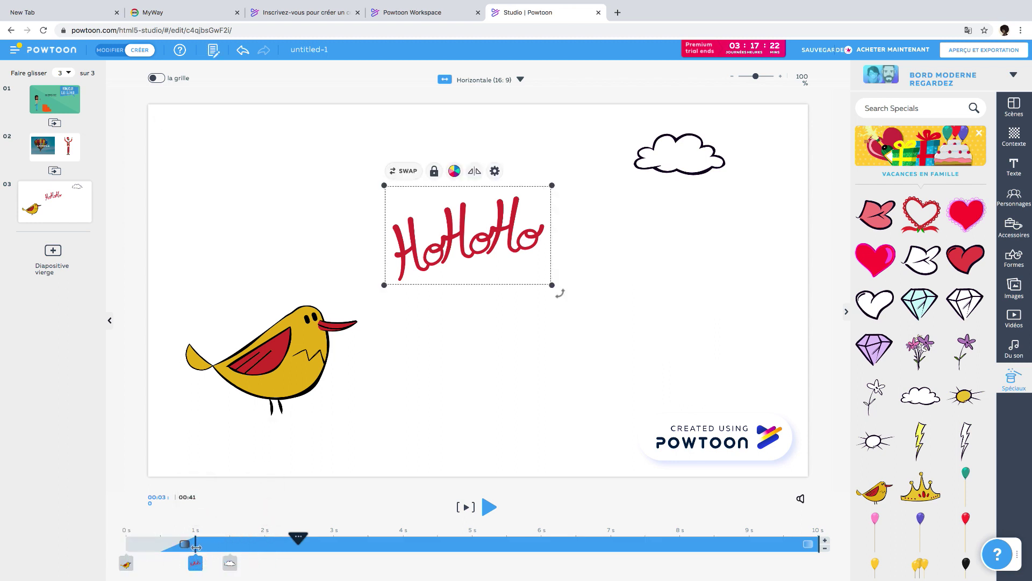
pyautogui.click(230, 563)
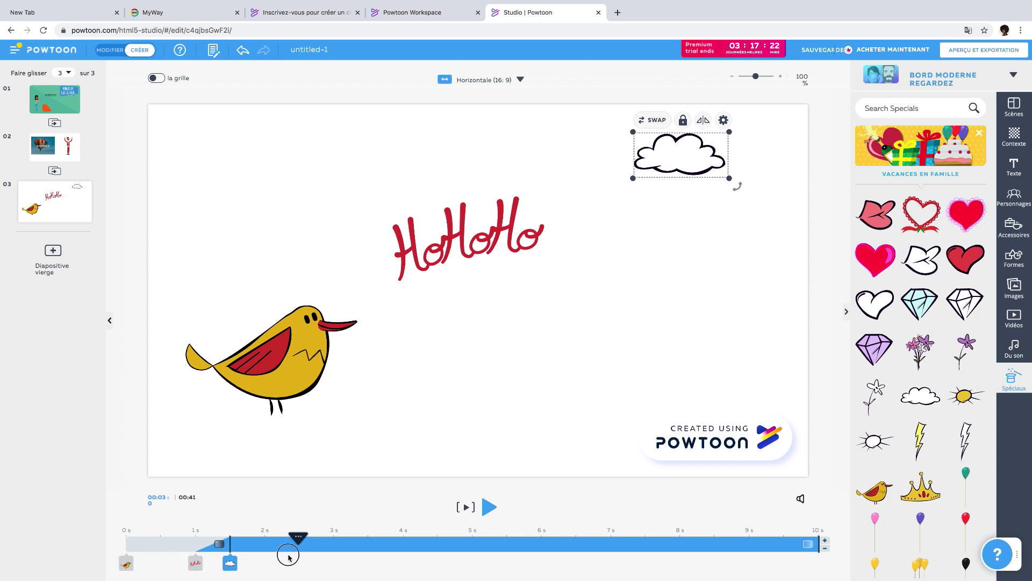
pyautogui.moveTo(274, 553); pyautogui.dragTo(334, 559)
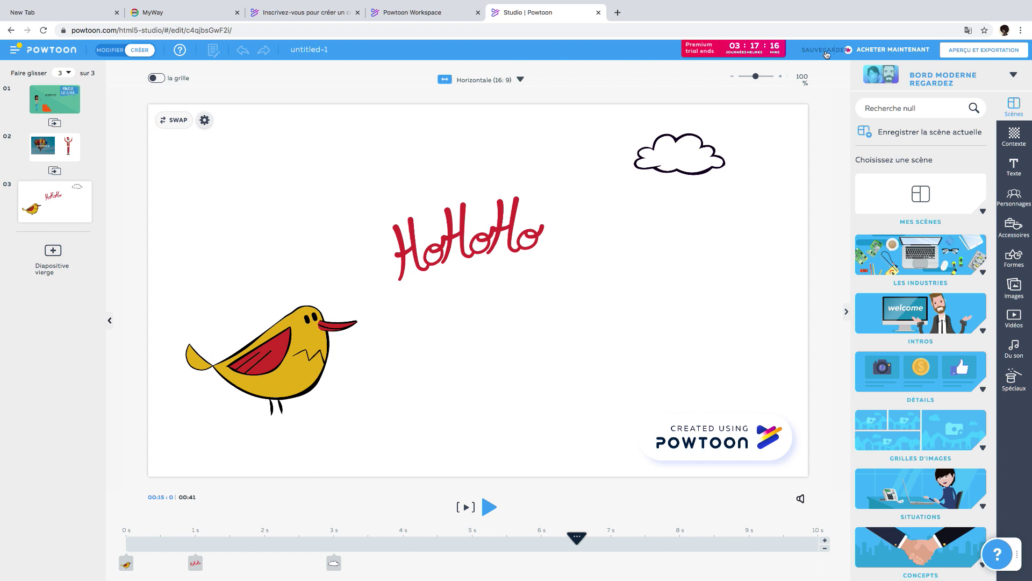
# Play the preview of the whole presentation as a film, and start its export.
pyautogui.click(978, 56)
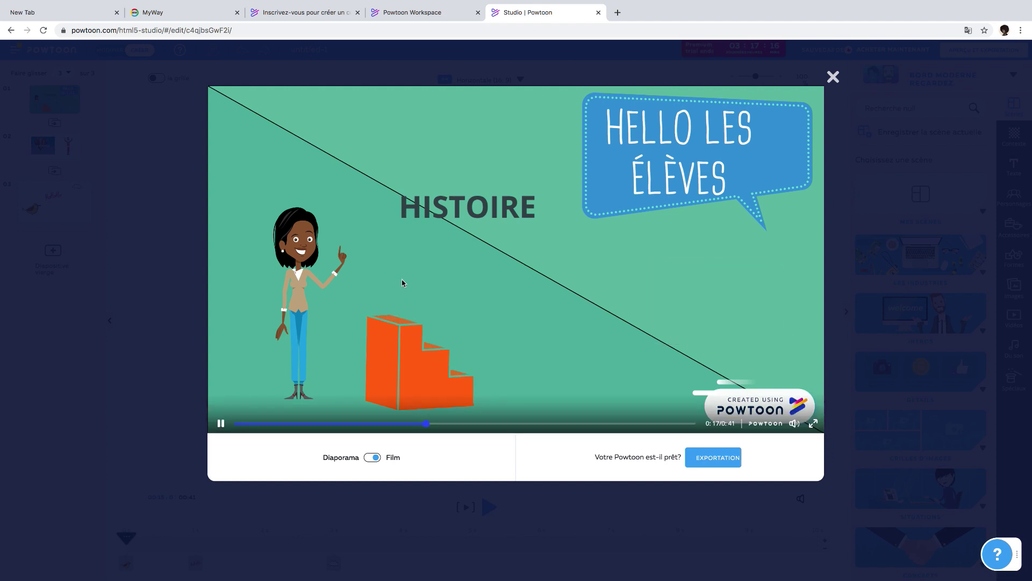
pyautogui.click(832, 78)
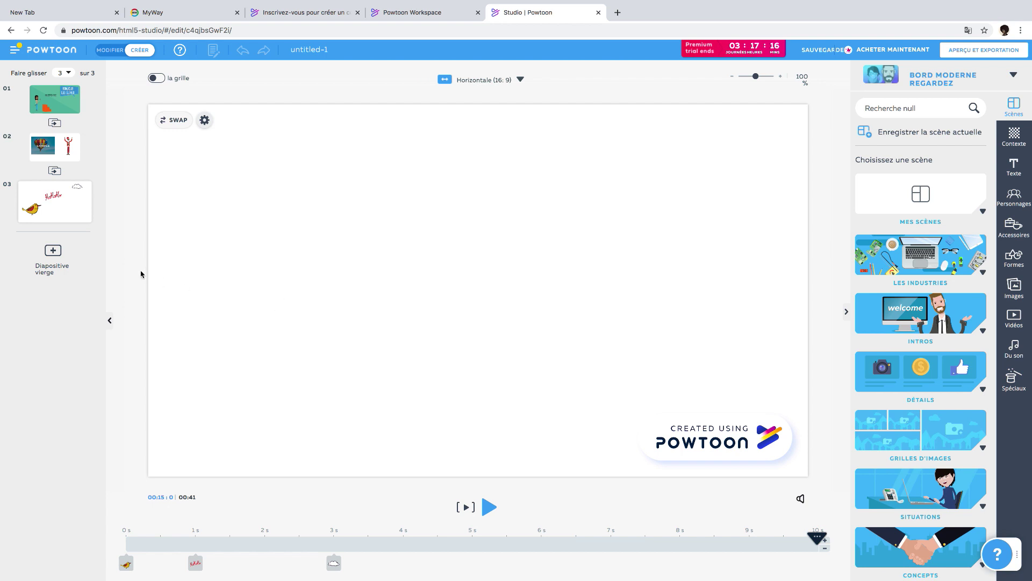
pyautogui.click(955, 59)
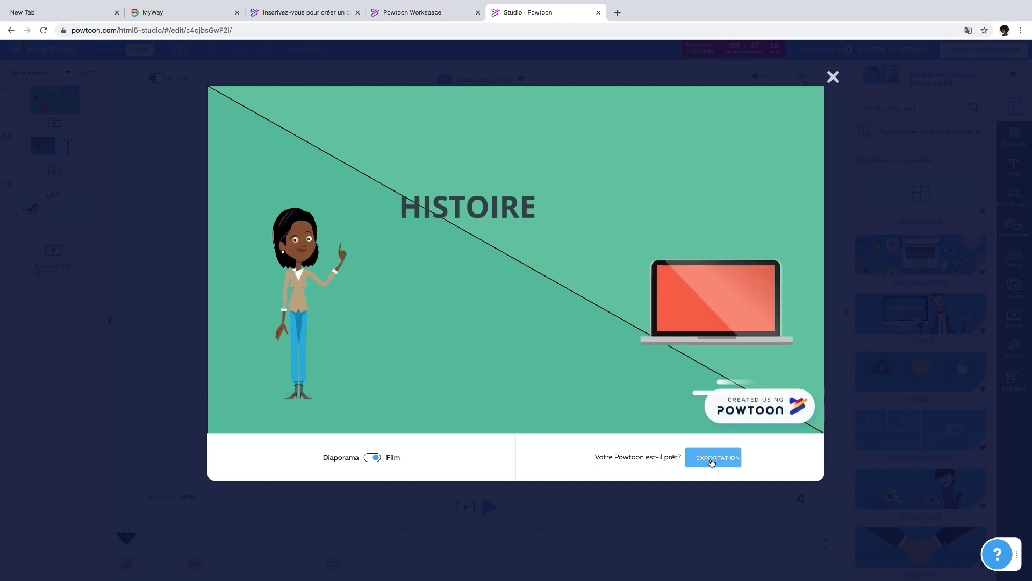
pyautogui.click(712, 461)
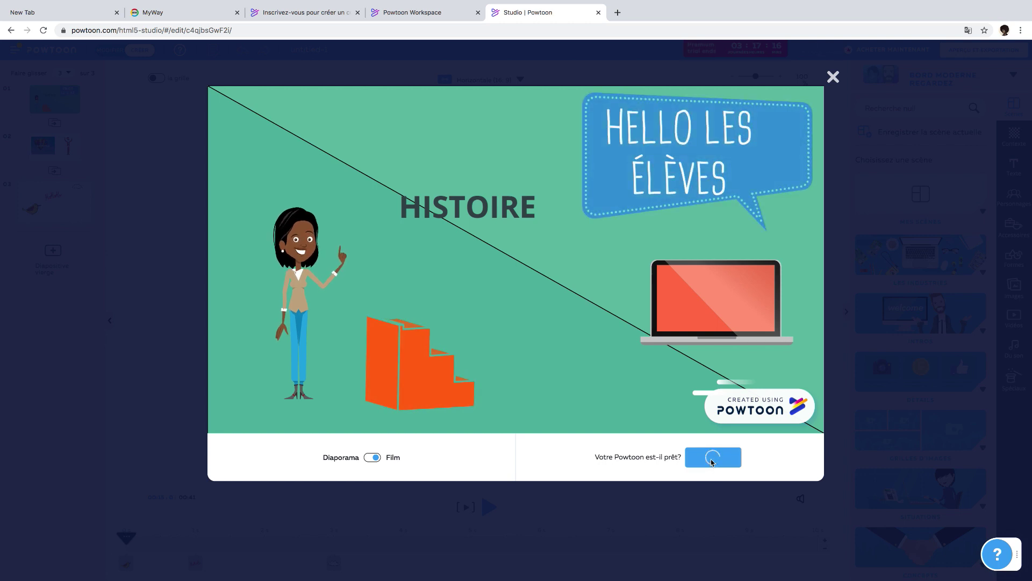